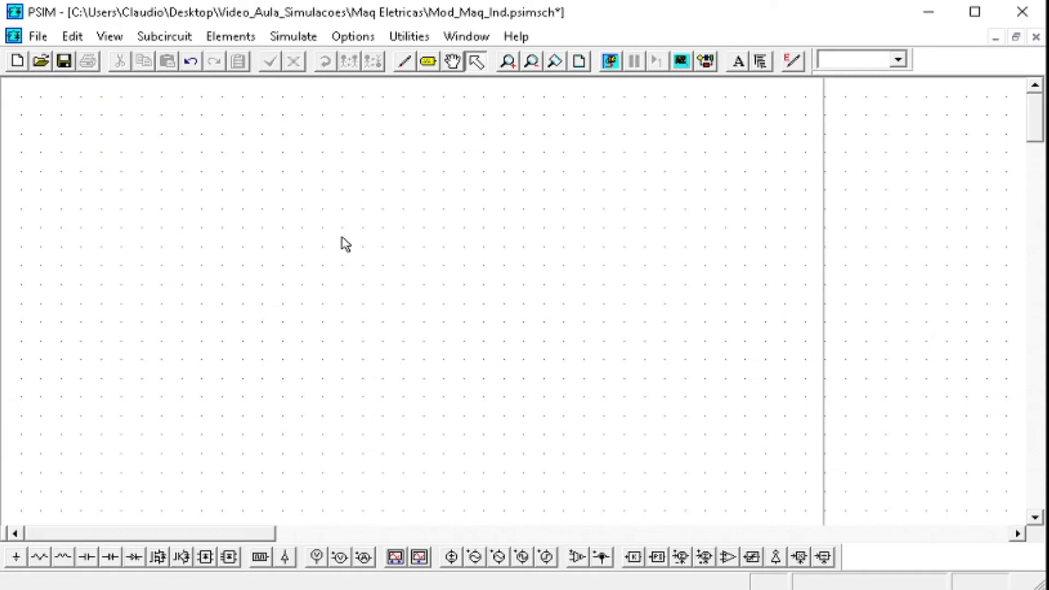
# Step: Save the current schematic file
pyautogui.click(218, 41)
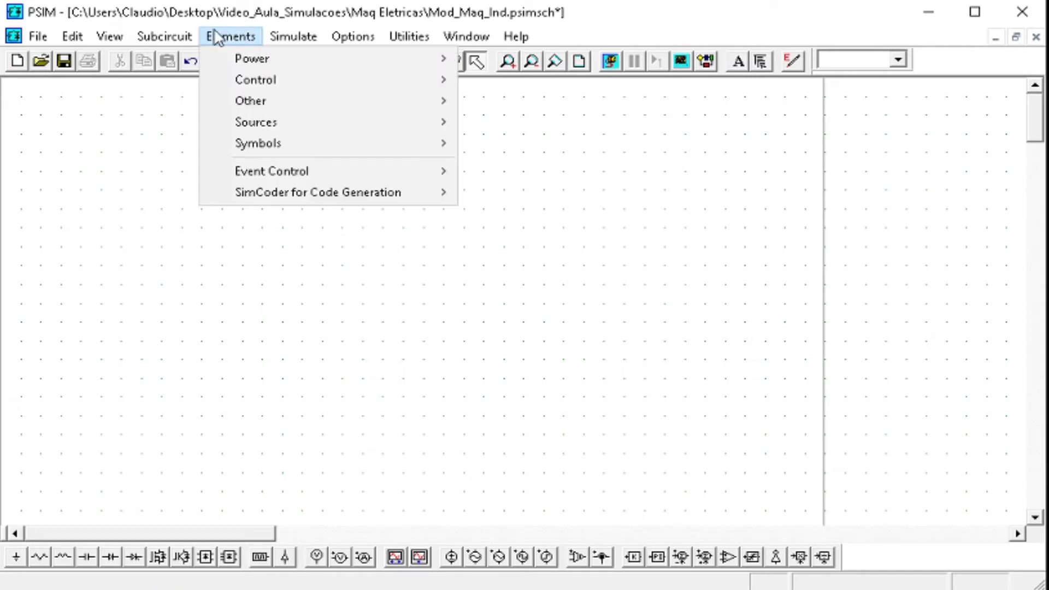
pyautogui.click(217, 40)
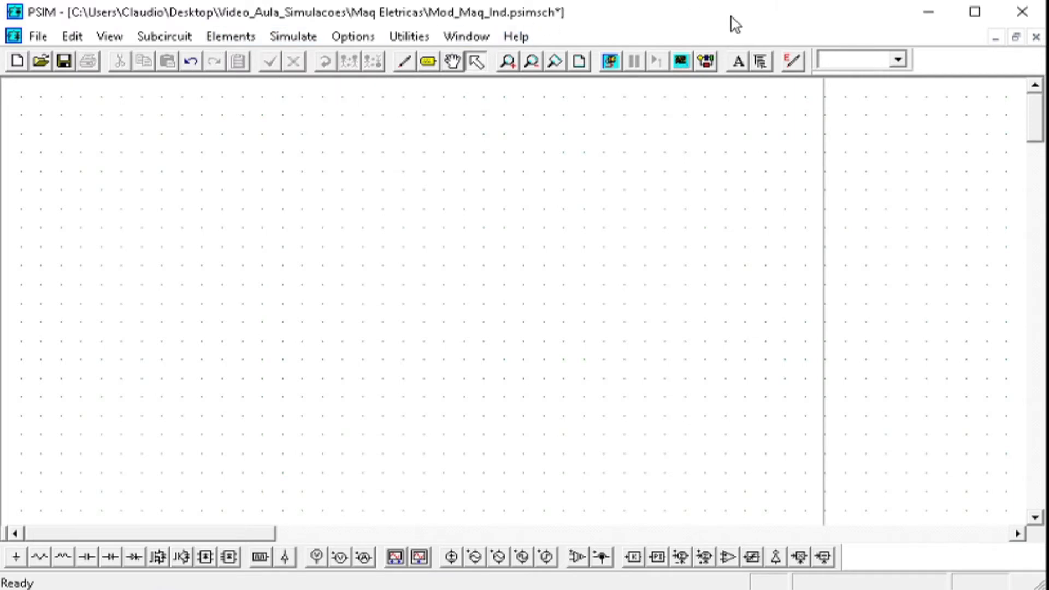
pyautogui.click(65, 62)
pyautogui.click(235, 39)
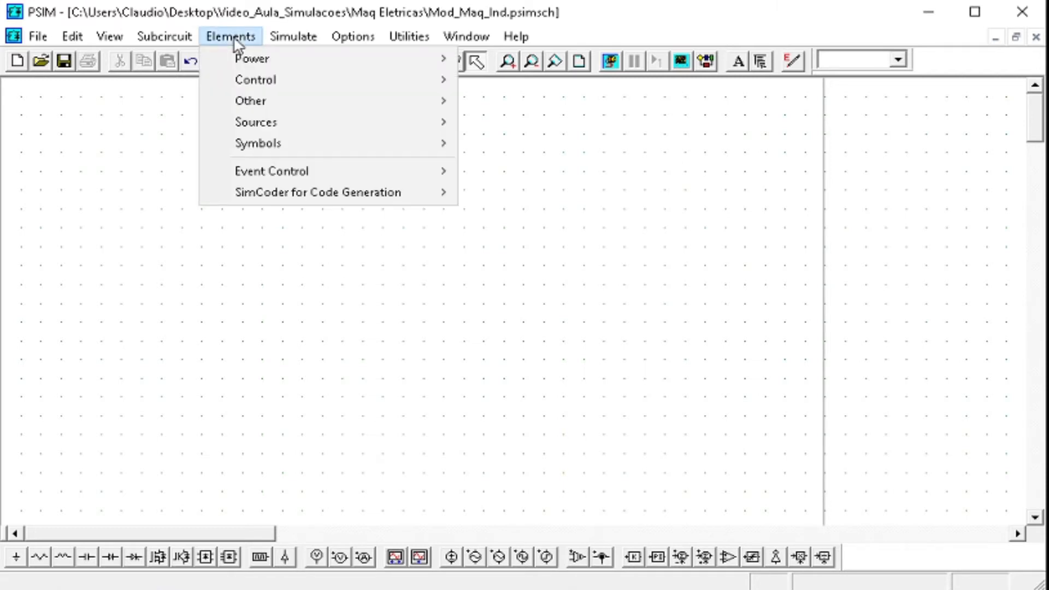
pyautogui.moveTo(245, 54)
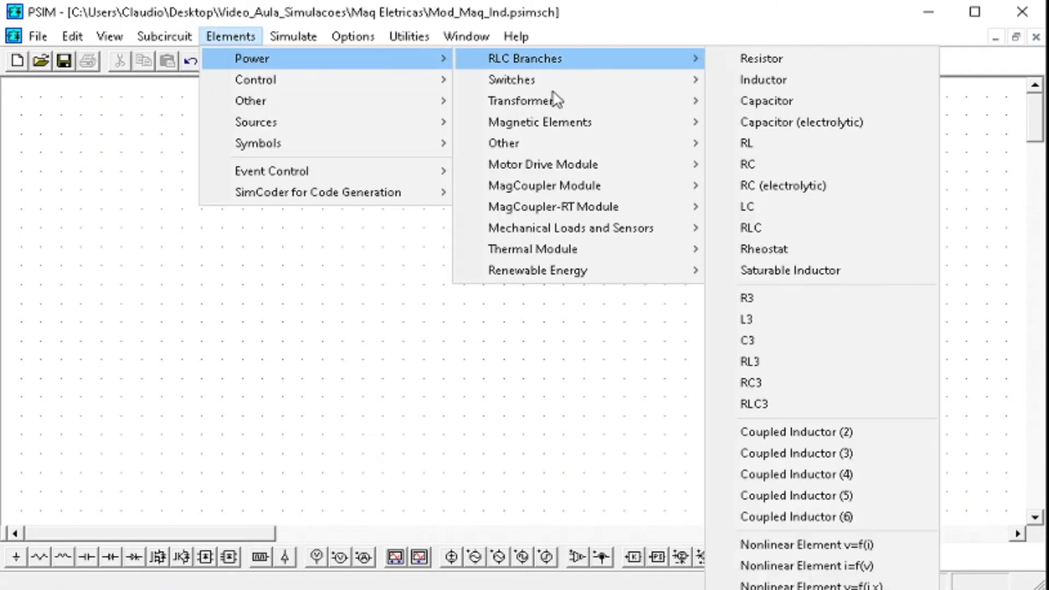
pyautogui.click(354, 415)
# Step: Place a sinusoidal voltage source in the empty schematic and rotate it to lie horizontally with its dot facing right
pyautogui.click(475, 557)
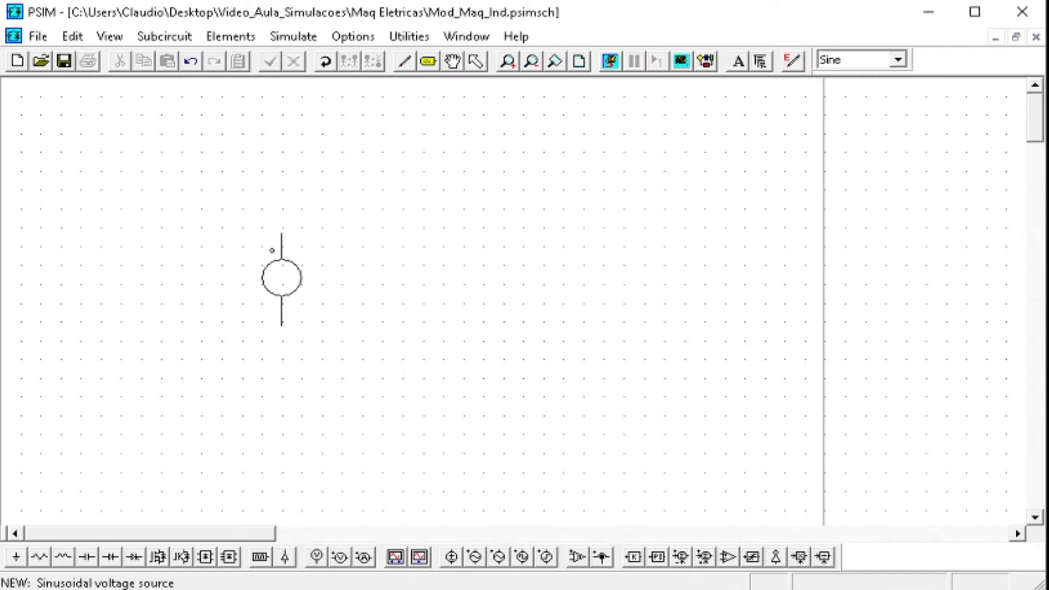
pyautogui.click(263, 237)
pyautogui.press('Escape')
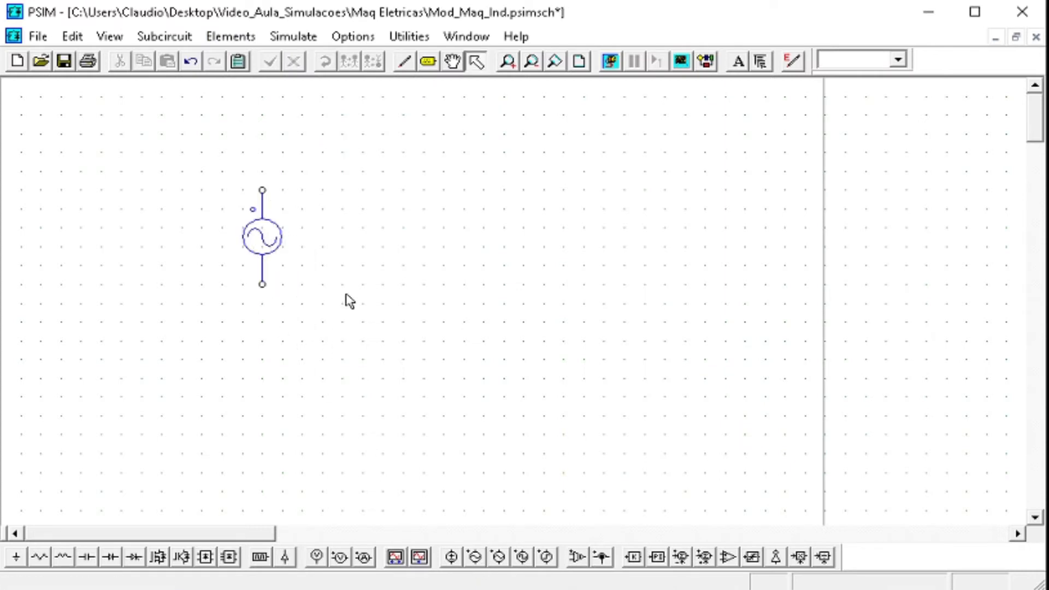
pyautogui.click(276, 244)
pyautogui.click(326, 61)
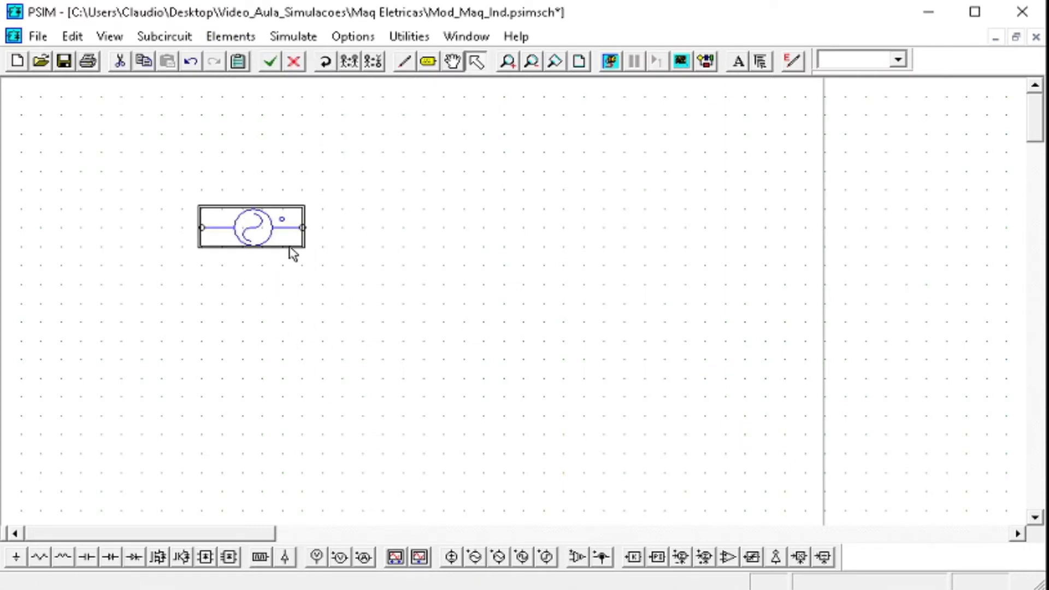
# Step: Name the voltage source Va and set its peak amplitude to 180 and its frequency to 60
pyautogui.doubleClick(250, 218)
pyautogui.click(80, 193)
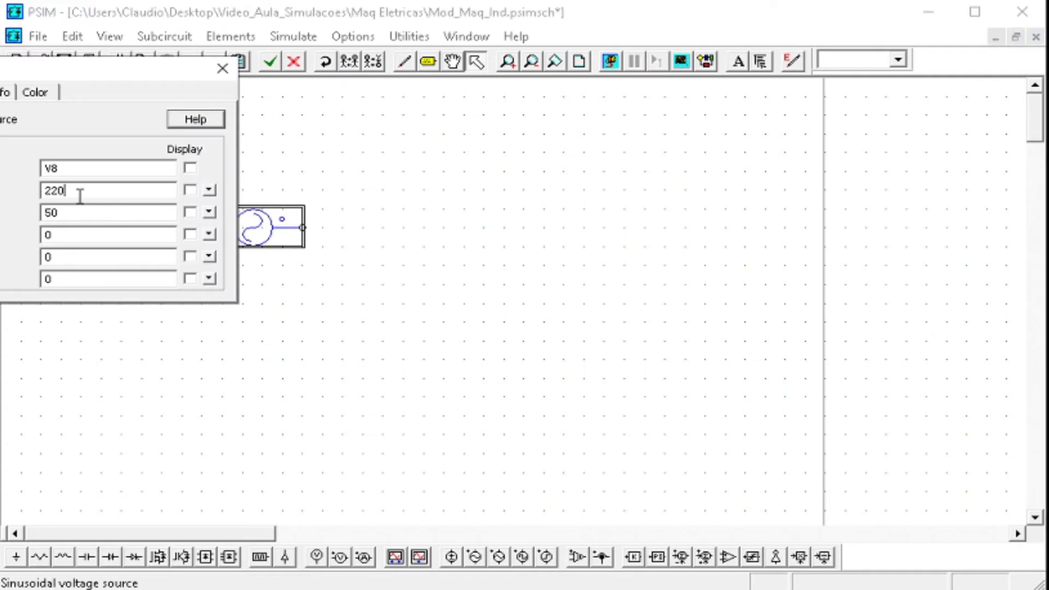
pyautogui.moveTo(80, 196); pyautogui.dragTo(2, 195)
pyautogui.write('180')
pyautogui.click(77, 218)
pyautogui.write('6')
pyautogui.click(83, 191)
pyautogui.moveTo(162, 73); pyautogui.dragTo(339, 85)
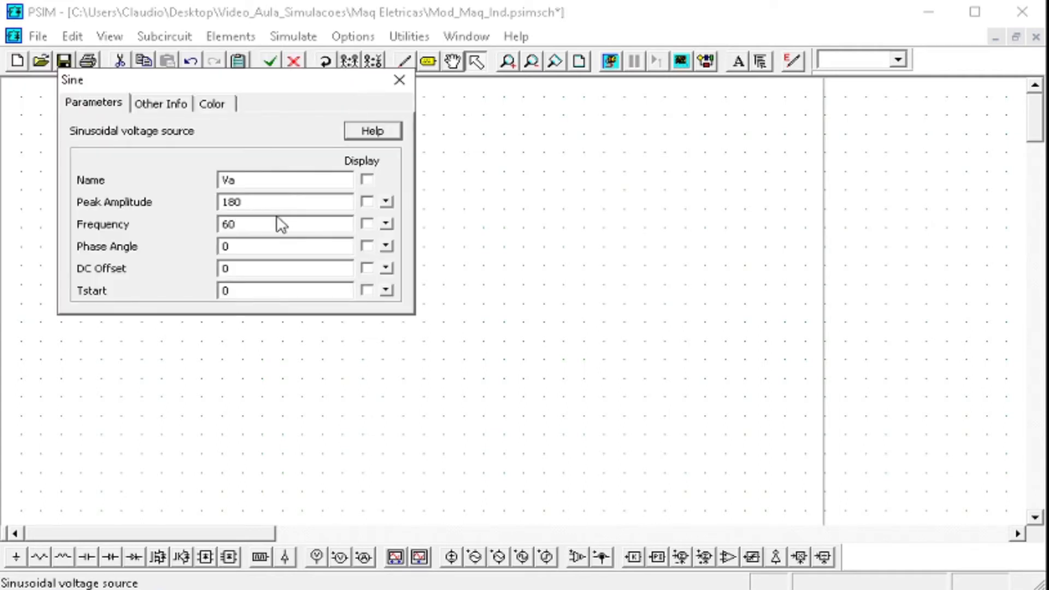
pyautogui.click(409, 83)
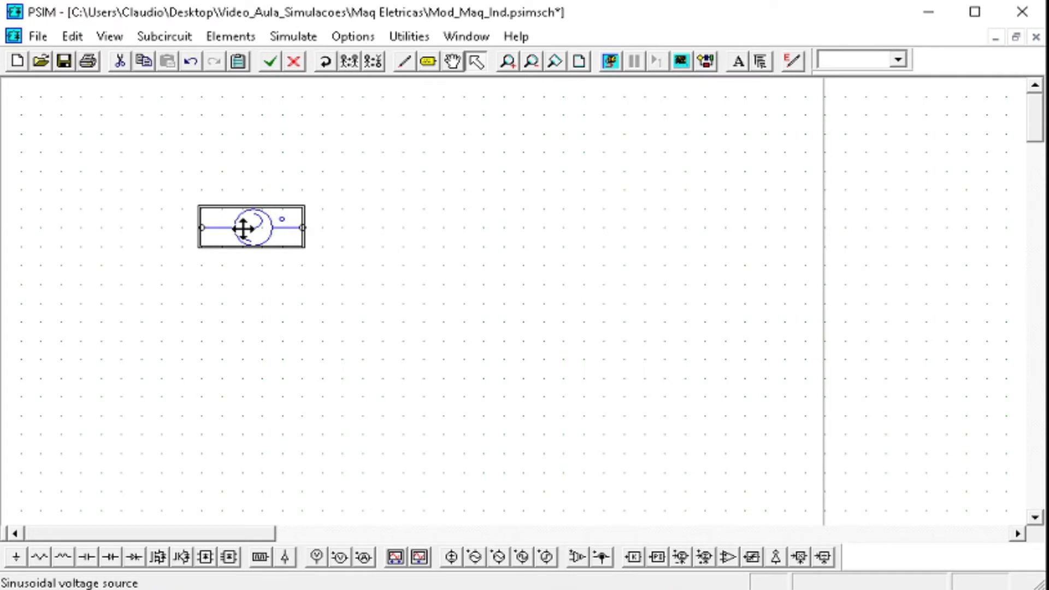
# Step: Copy the voltage source and paste two duplicates in a column directly beneath it
pyautogui.hotkey('ctrl', 'c')
pyautogui.hotkey('ctrl', 'v')
pyautogui.click(249, 304)
pyautogui.hotkey('ctrl', 'v')
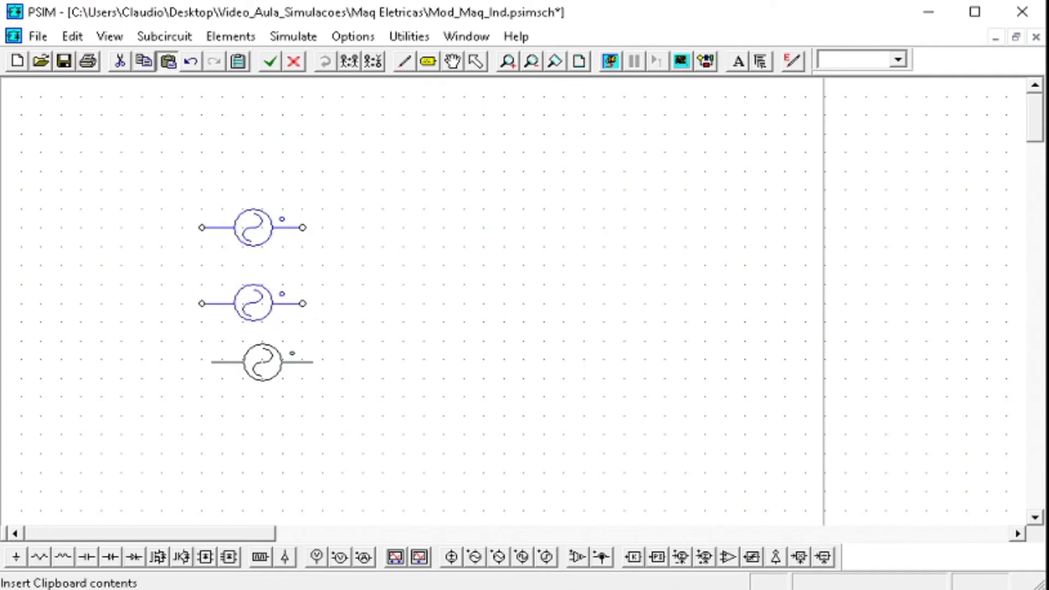
pyautogui.click(252, 379)
# Step: Set the middle voltage source's phase angle to 240
pyautogui.doubleClick(259, 305)
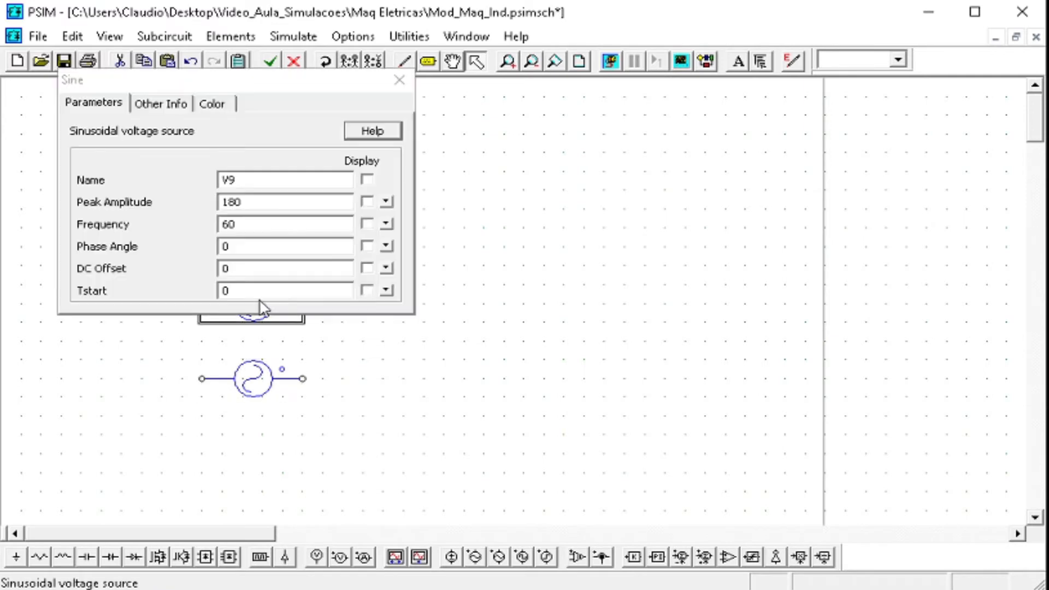
pyautogui.doubleClick(264, 248)
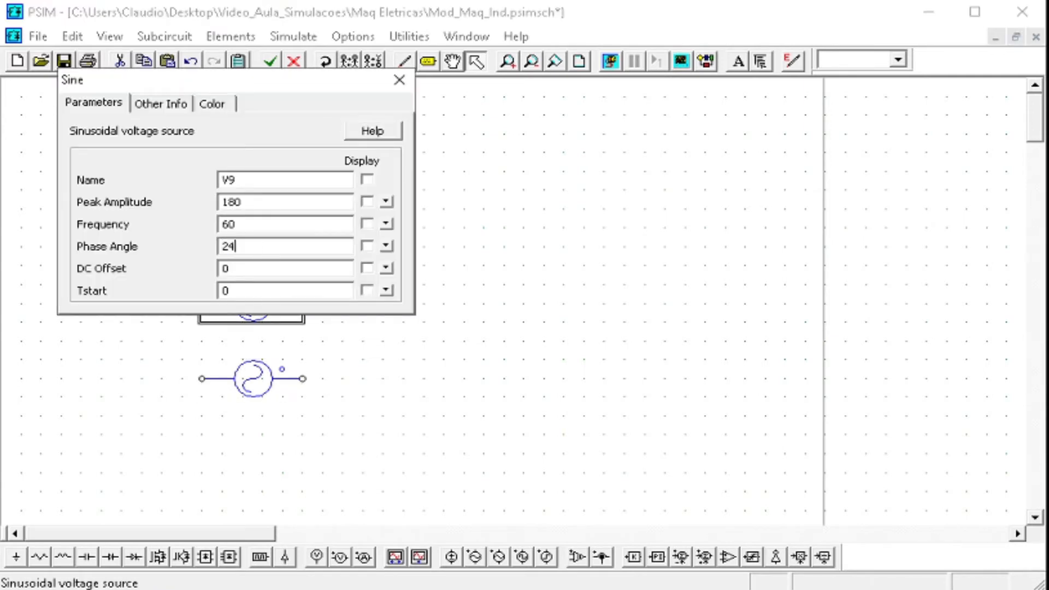
pyautogui.write('240')
pyautogui.click(399, 80)
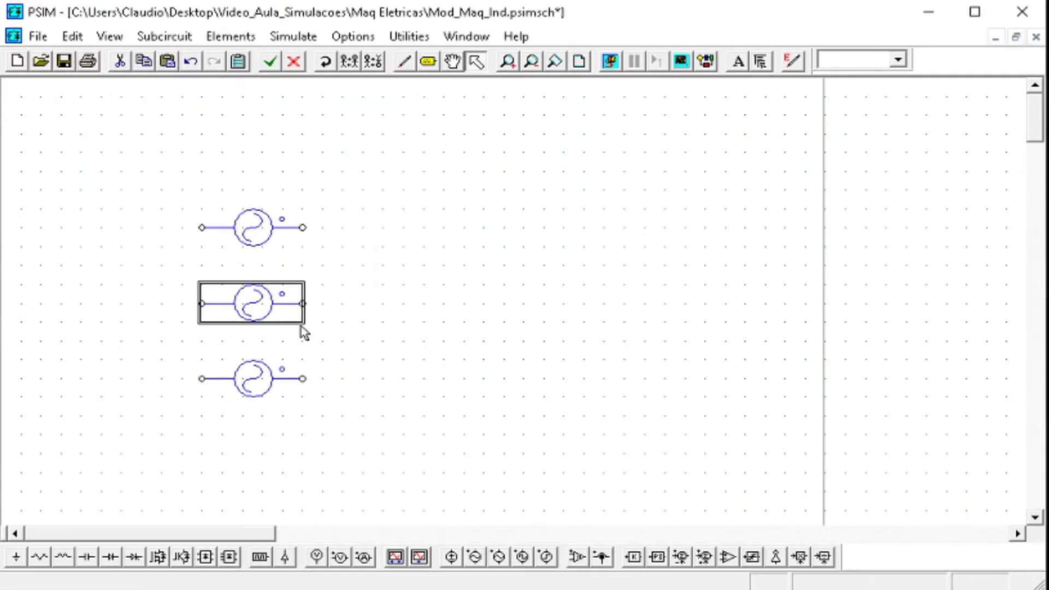
# Step: Set the lowest voltage source's phase angle to 120
pyautogui.click(265, 364)
pyautogui.doubleClick(265, 363)
pyautogui.doubleClick(268, 242)
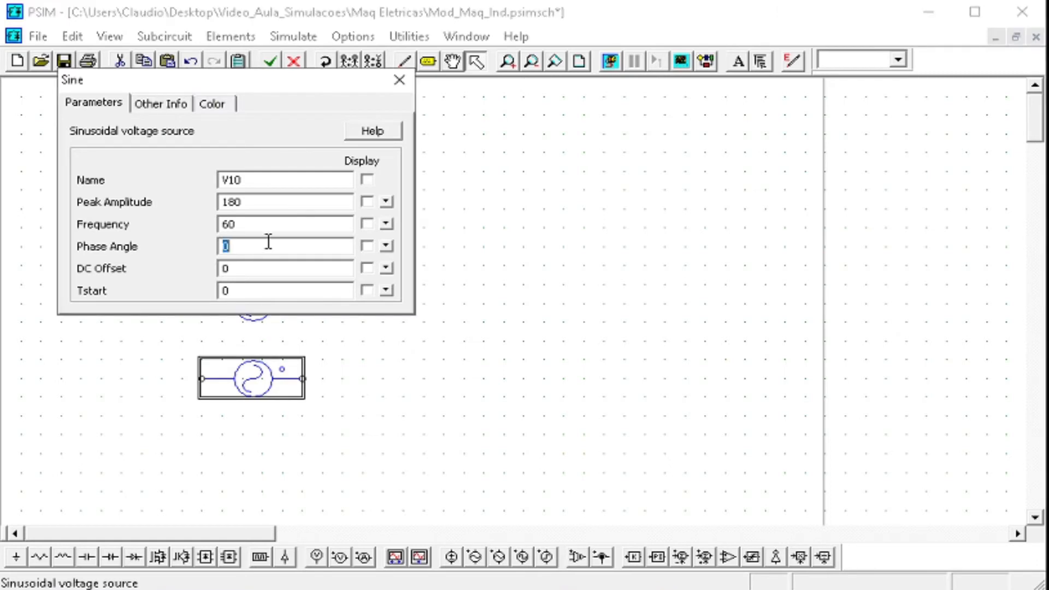
pyautogui.write('120')
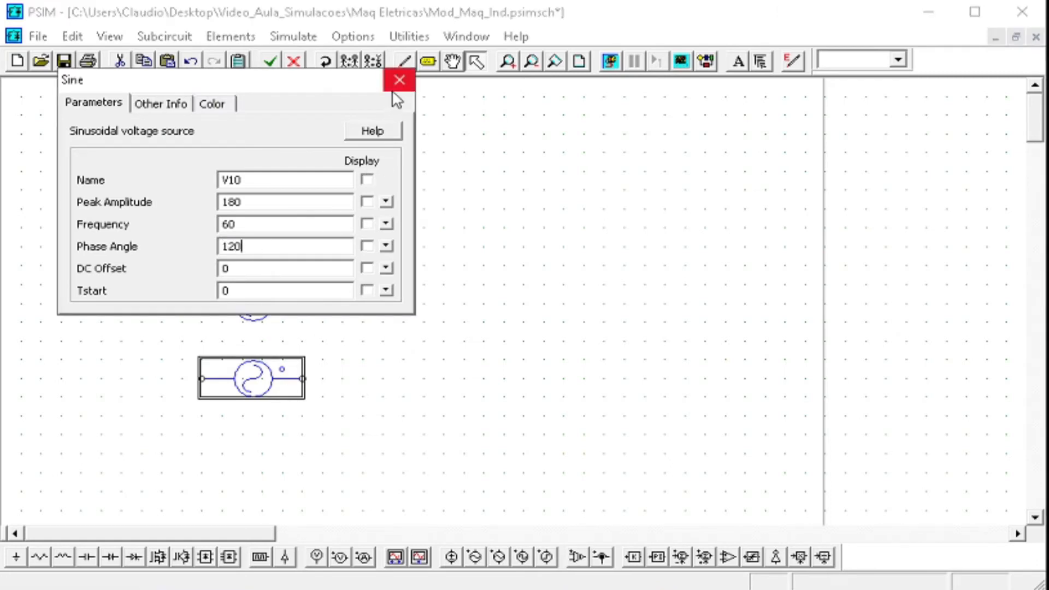
pyautogui.click(400, 80)
# Step: Place a ground left of the middle source and rotate it so its terminal faces and lines up with that source
pyautogui.click(21, 555)
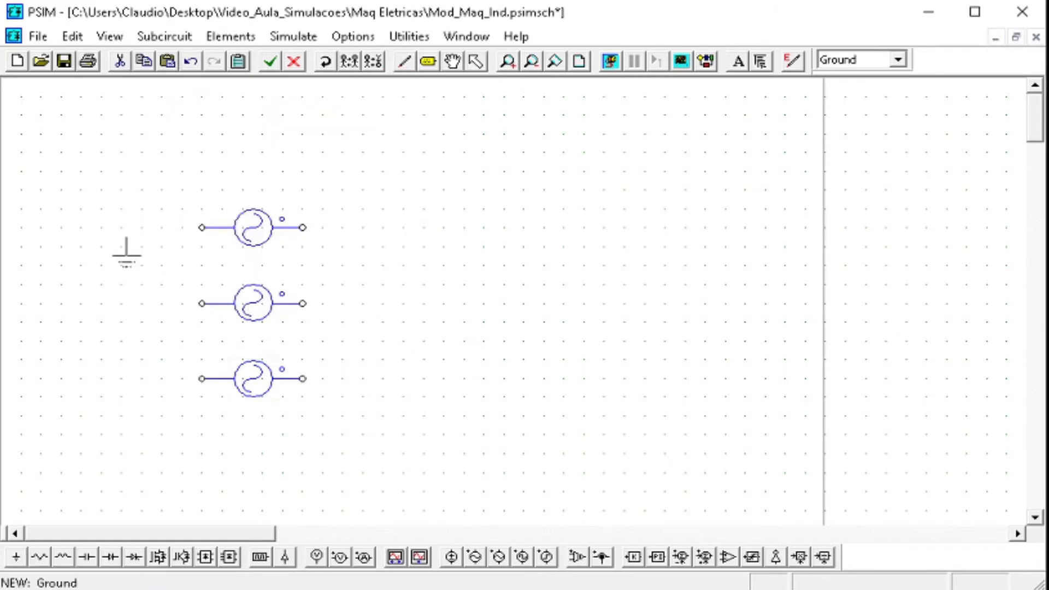
pyautogui.click(101, 303)
pyautogui.click(101, 320)
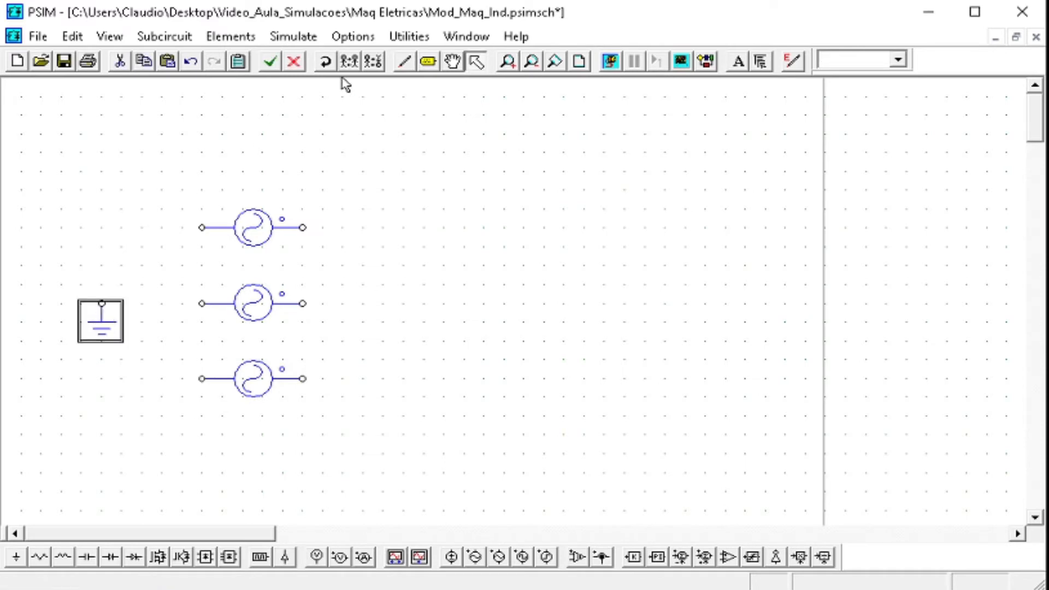
pyautogui.click(324, 61)
pyautogui.moveTo(93, 316); pyautogui.dragTo(113, 298)
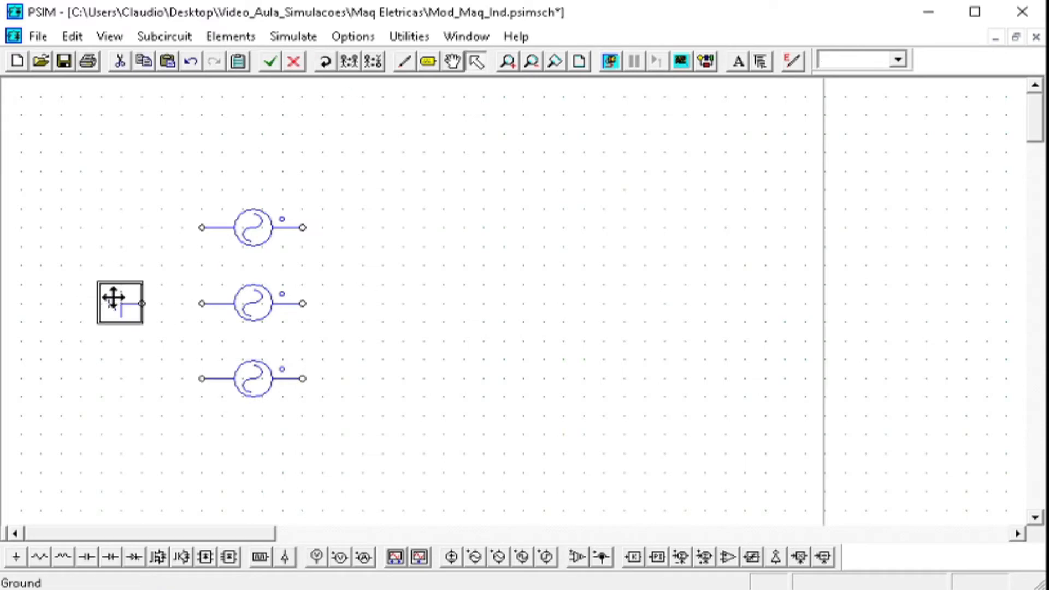
# Step: Wire the ground to the middle source and join the left terminals of all three sources into a common neutral
pyautogui.click(404, 60)
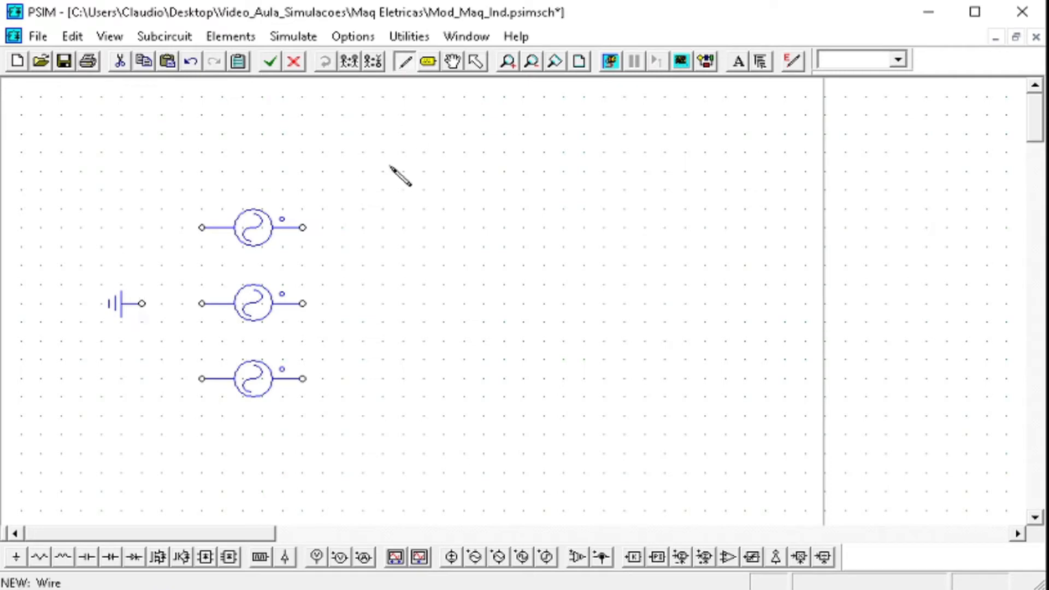
pyautogui.moveTo(143, 304); pyautogui.dragTo(204, 302)
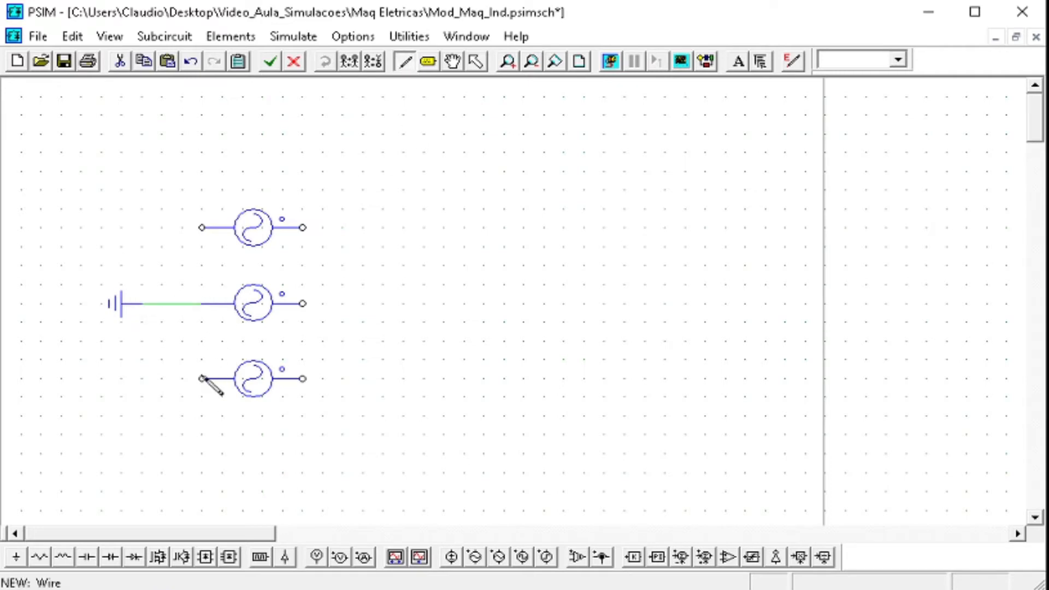
pyautogui.moveTo(202, 378); pyautogui.dragTo(202, 230)
pyautogui.press('Escape')
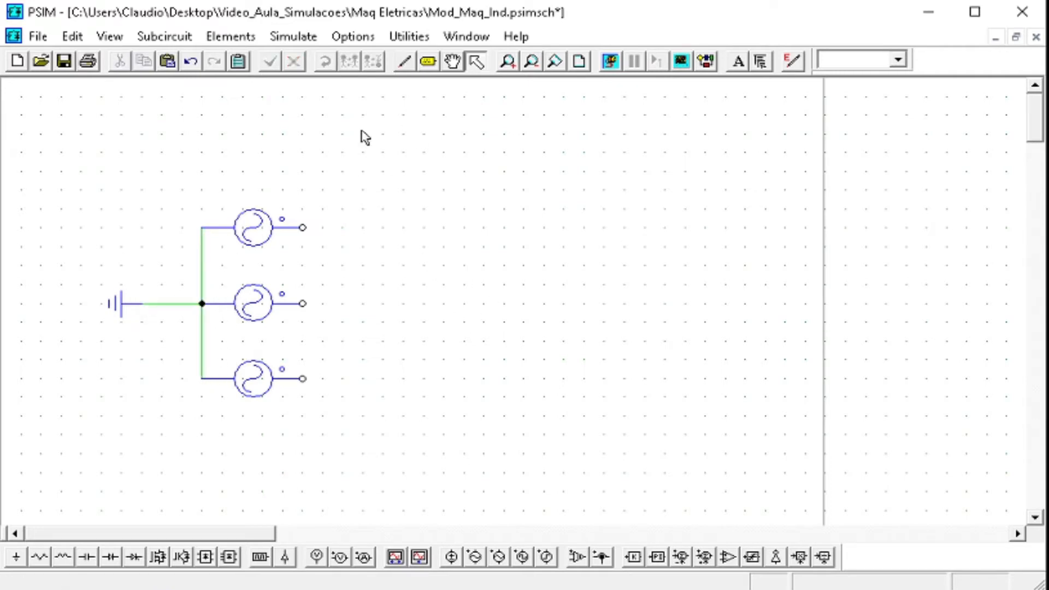
# Step: Place a Squirrel-cage Ind. Machine to the right of the three sources, centred on the middle one
pyautogui.click(235, 36)
pyautogui.moveTo(286, 58)
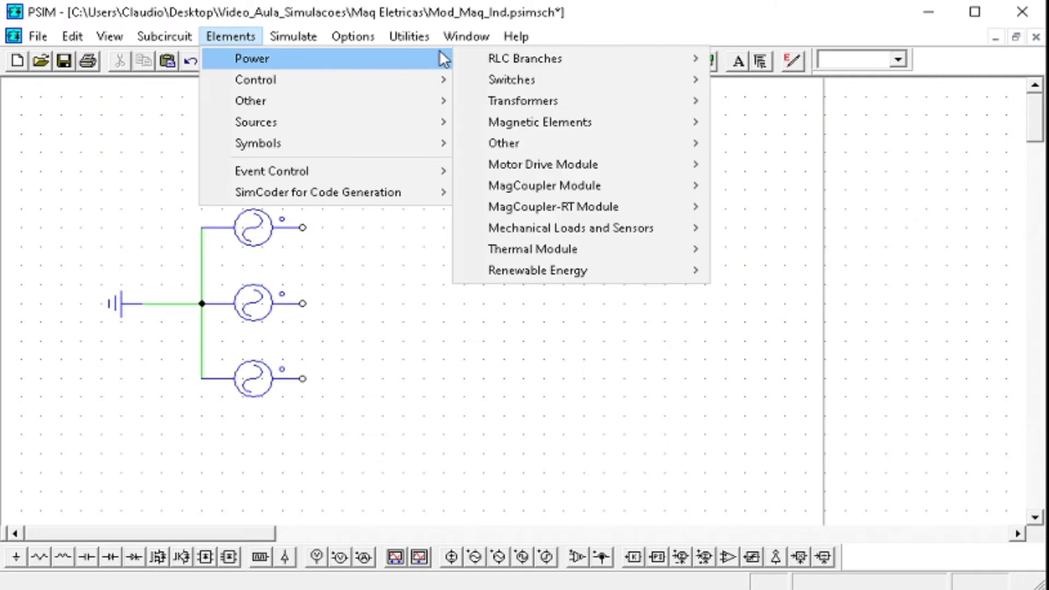
pyautogui.moveTo(568, 165)
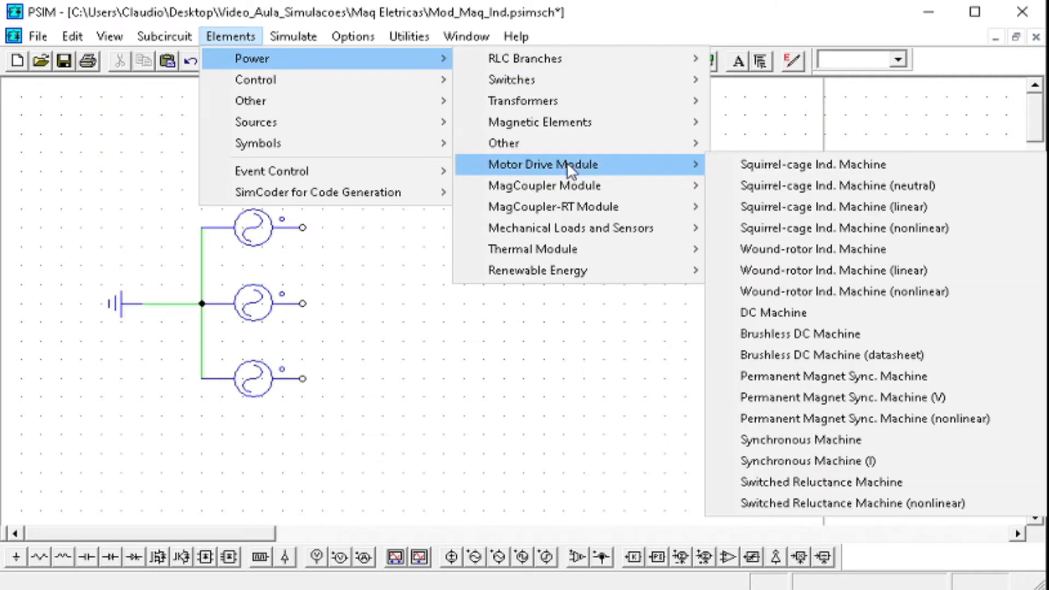
pyautogui.click(771, 167)
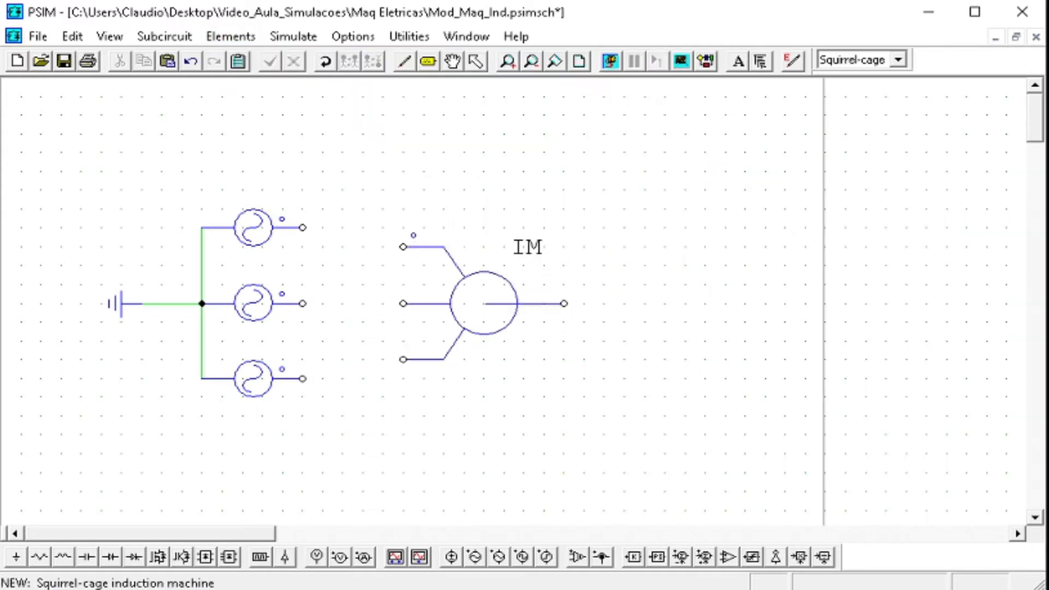
pyautogui.press('Escape')
# Step: Move the upper and lower voltage sources closer to the middle one, level with the machine's outer phase terminals
pyautogui.moveTo(253, 232); pyautogui.dragTo(261, 250)
pyautogui.moveTo(261, 379); pyautogui.dragTo(248, 359)
pyautogui.click(389, 420)
# Step: Wire each of the three voltage sources to the induction machine's matching phase terminal
pyautogui.click(404, 61)
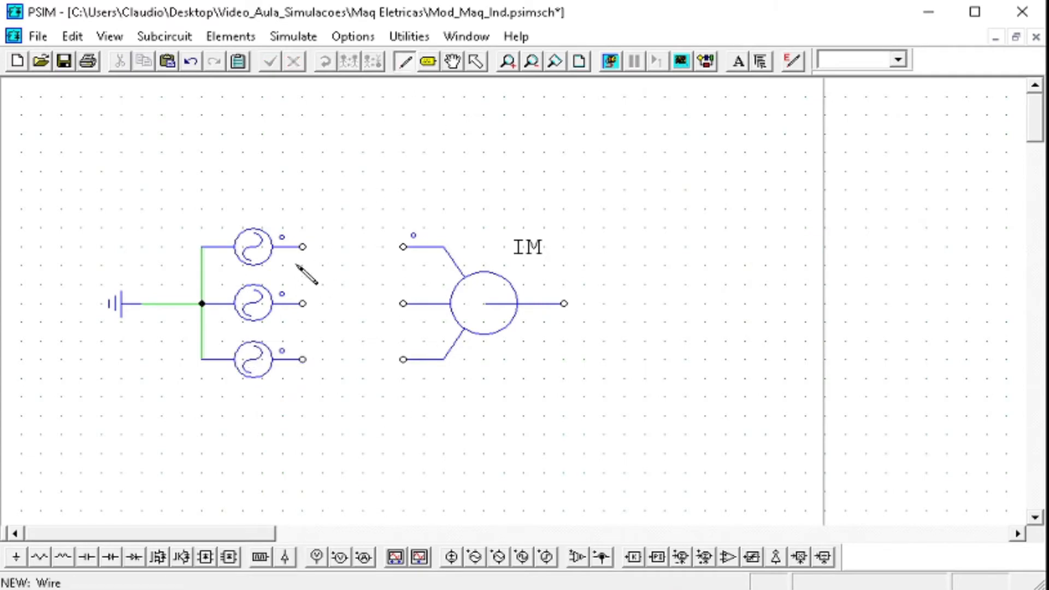
pyautogui.moveTo(302, 247); pyautogui.dragTo(403, 247)
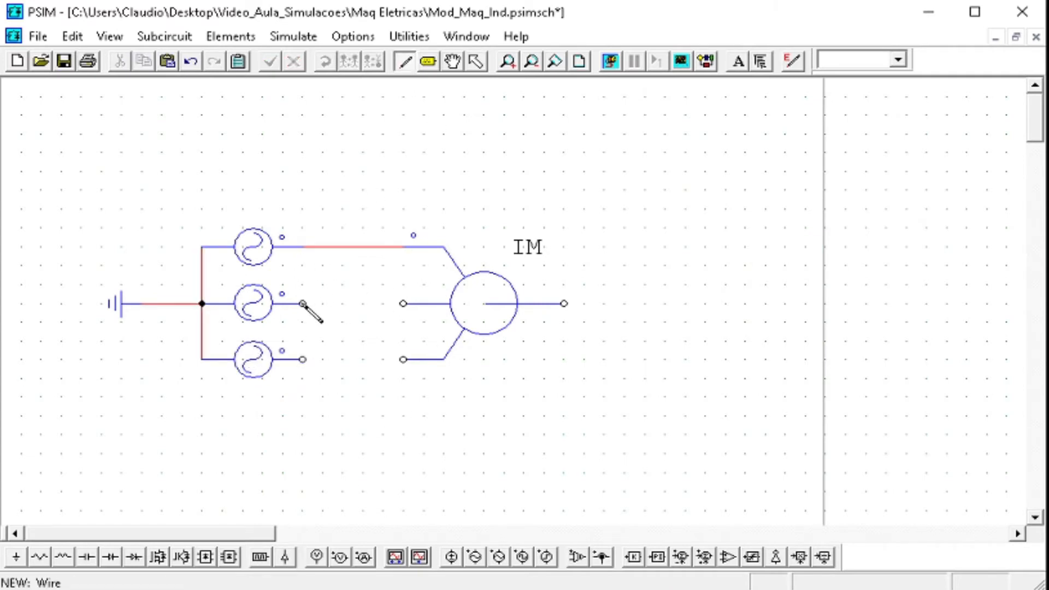
pyautogui.moveTo(302, 303); pyautogui.dragTo(404, 303)
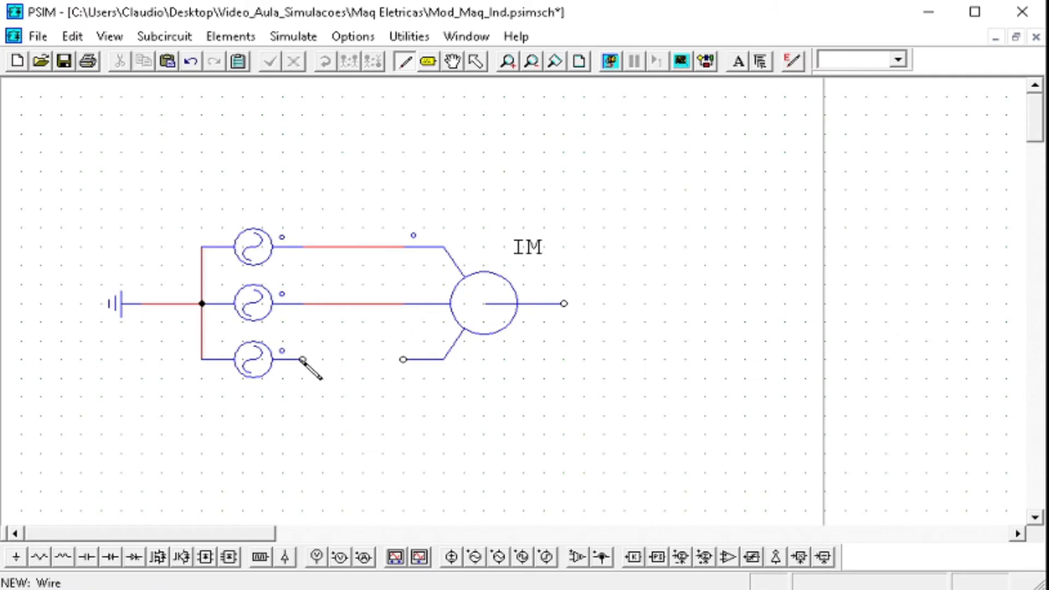
pyautogui.moveTo(302, 359); pyautogui.dragTo(404, 359)
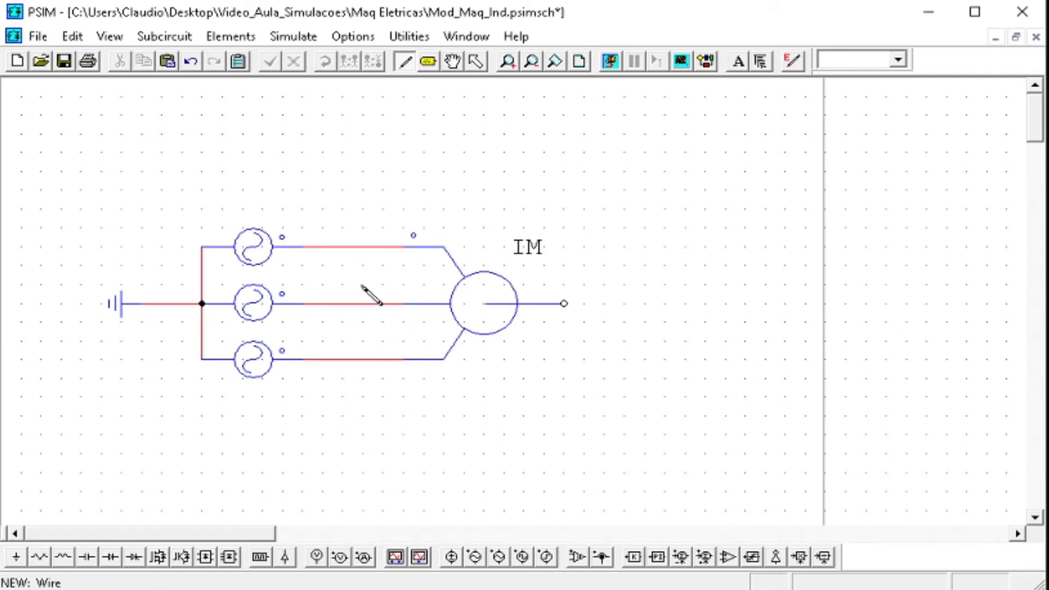
pyautogui.press('Escape')
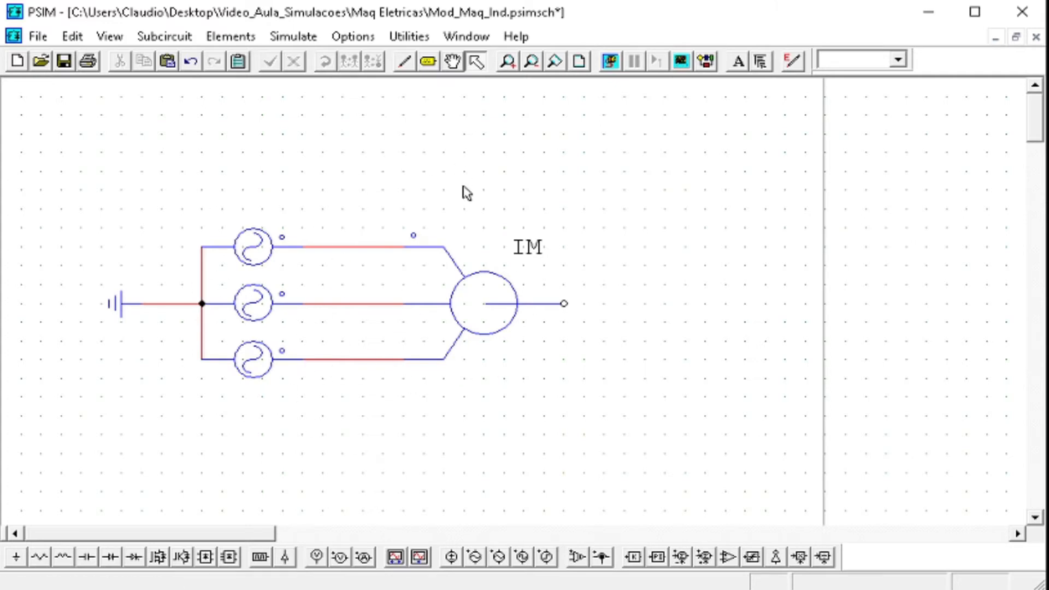
# Step: Open the induction machine's parameters and set its stator resistance Rs to 5.77m
pyautogui.click(495, 320)
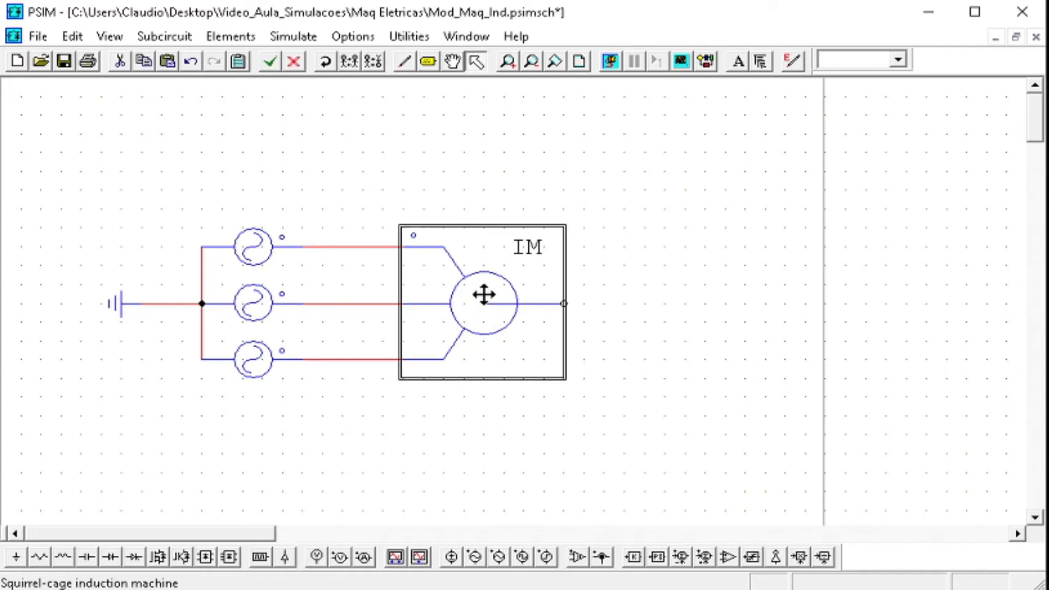
pyautogui.doubleClick(483, 295)
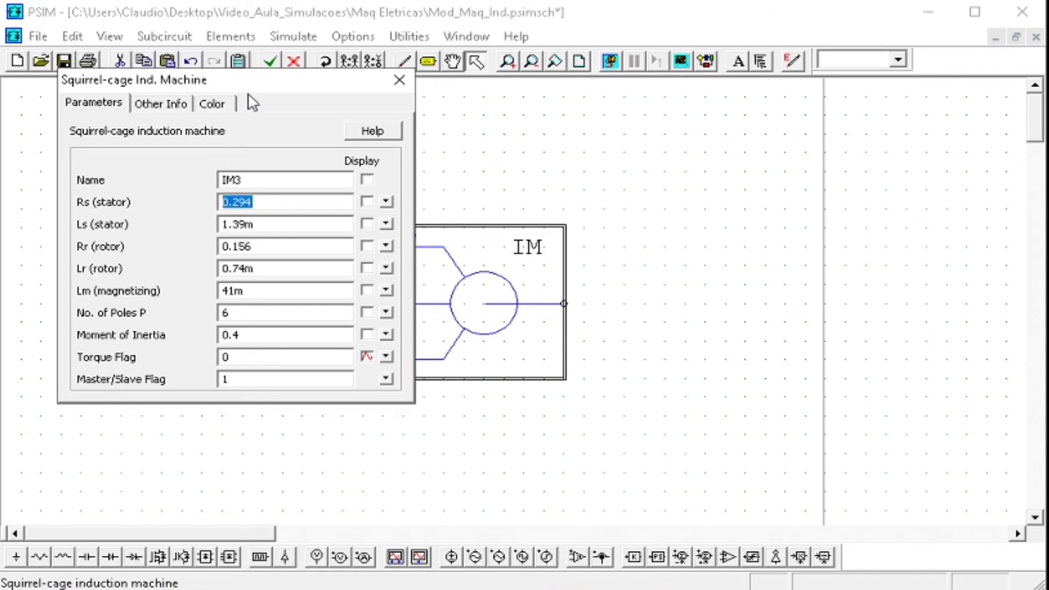
pyautogui.moveTo(261, 90); pyautogui.dragTo(434, 153)
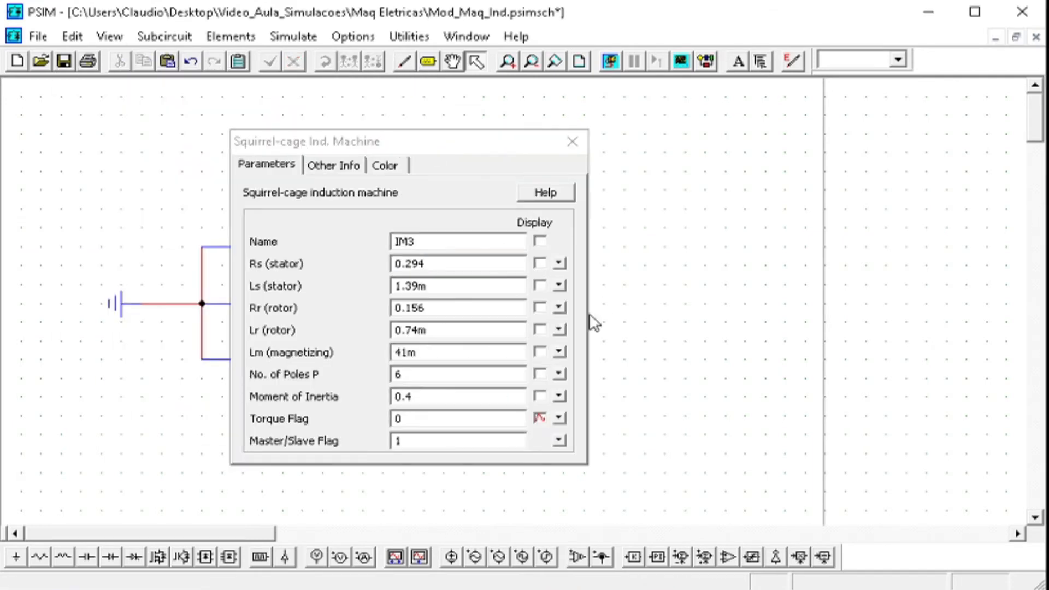
pyautogui.click(443, 266)
pyautogui.doubleClick(443, 266)
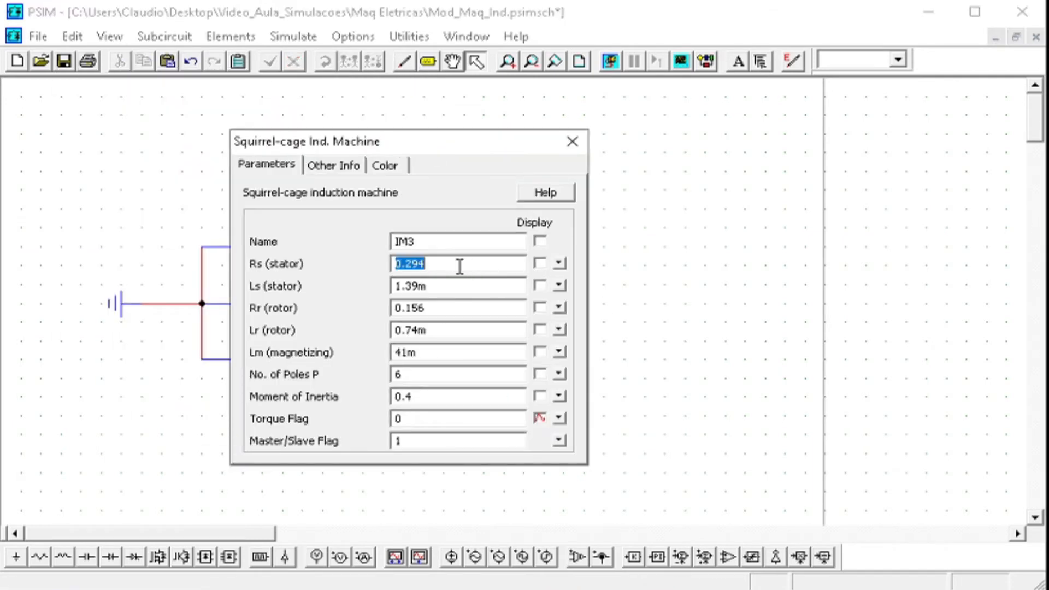
pyautogui.moveTo(470, 268); pyautogui.dragTo(352, 267)
pyautogui.click(461, 261)
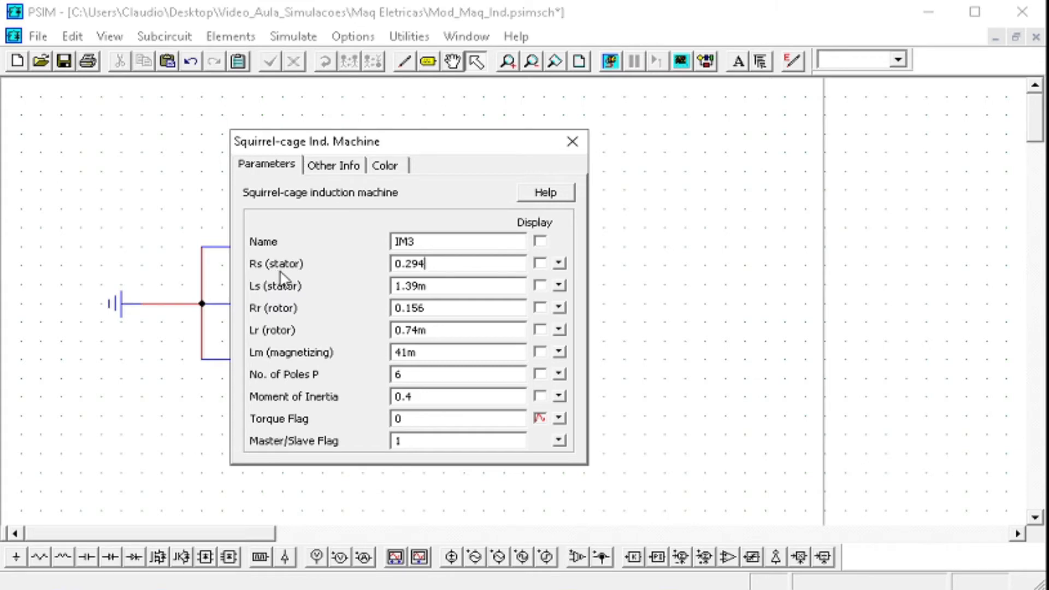
pyautogui.doubleClick(440, 268)
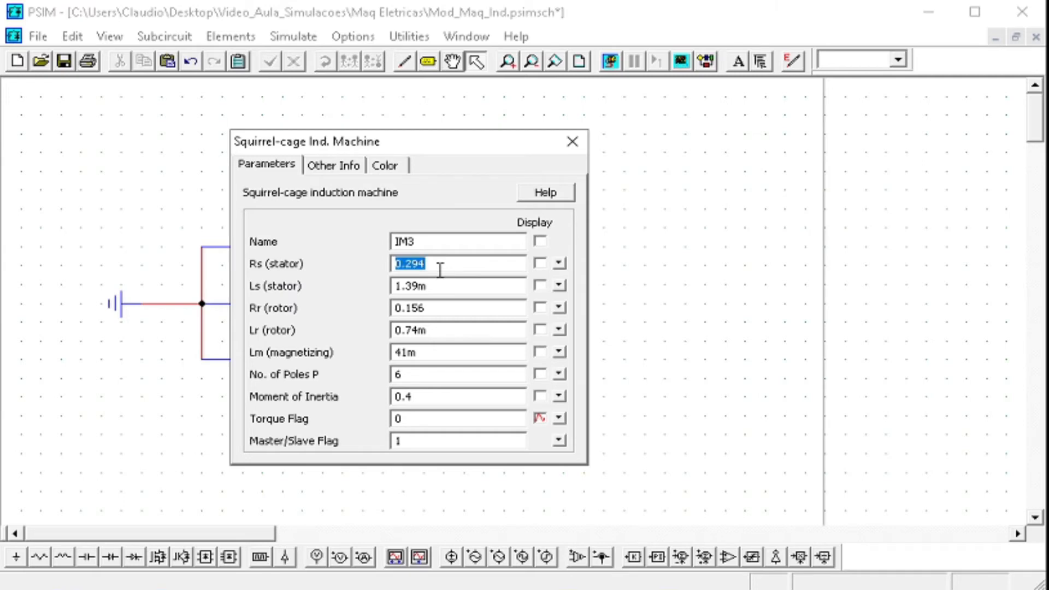
pyautogui.write('5.77m')
# Step: Set both the stator inductance Ls and the rotor inductance Lr of the machine to 92.84u
pyautogui.moveTo(476, 283); pyautogui.dragTo(335, 284)
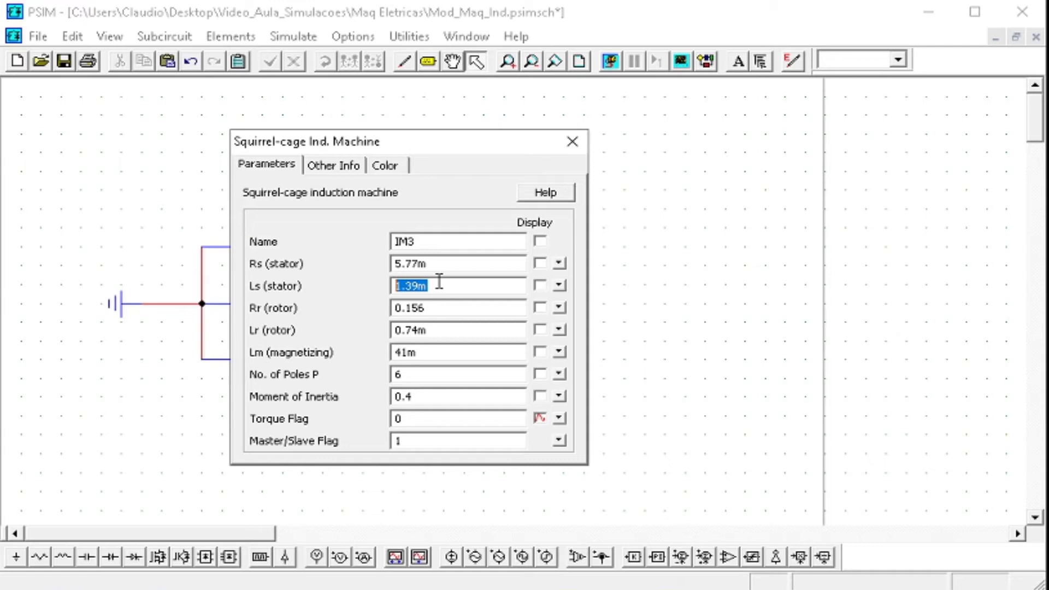
pyautogui.write('3')
pyautogui.moveTo(437, 285); pyautogui.dragTo(389, 290)
pyautogui.hotkey('ctrl', 'c')
pyautogui.moveTo(474, 331); pyautogui.dragTo(367, 321)
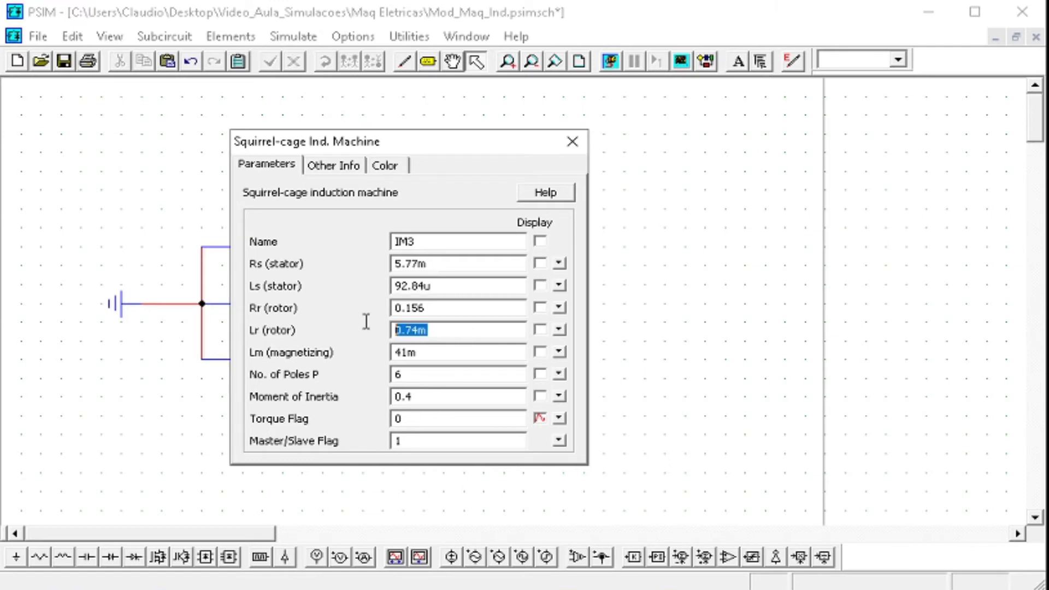
pyautogui.hotkey('ctrl', 'v')
# Step: Set the machine's rotor resistance Rr to 4.75m and its magnetizing inductance Lm to 3m
pyautogui.moveTo(435, 306); pyautogui.dragTo(369, 300)
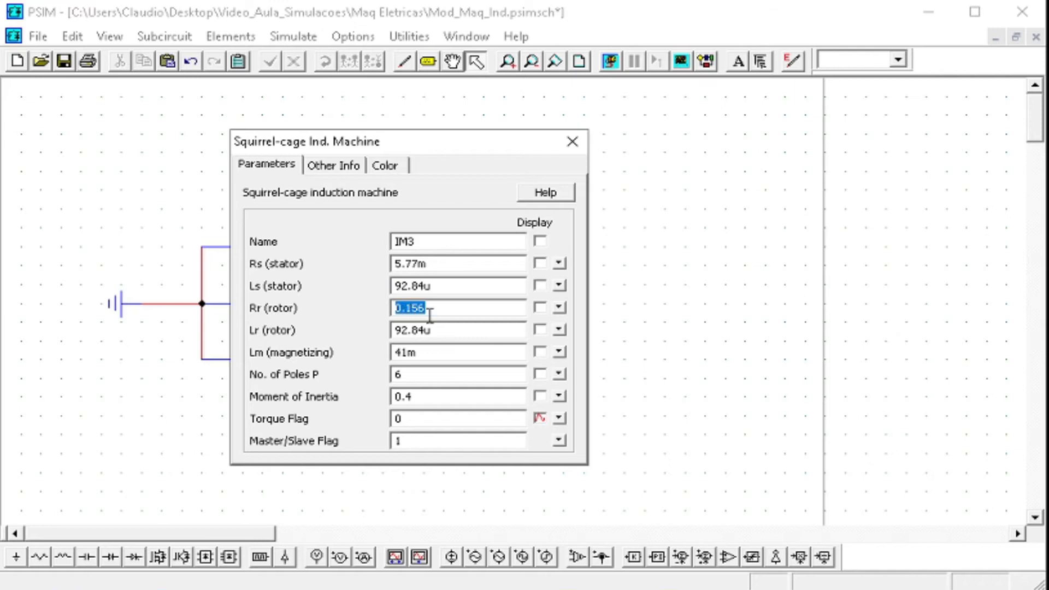
pyautogui.write('4,')
pyautogui.doubleClick(412, 354)
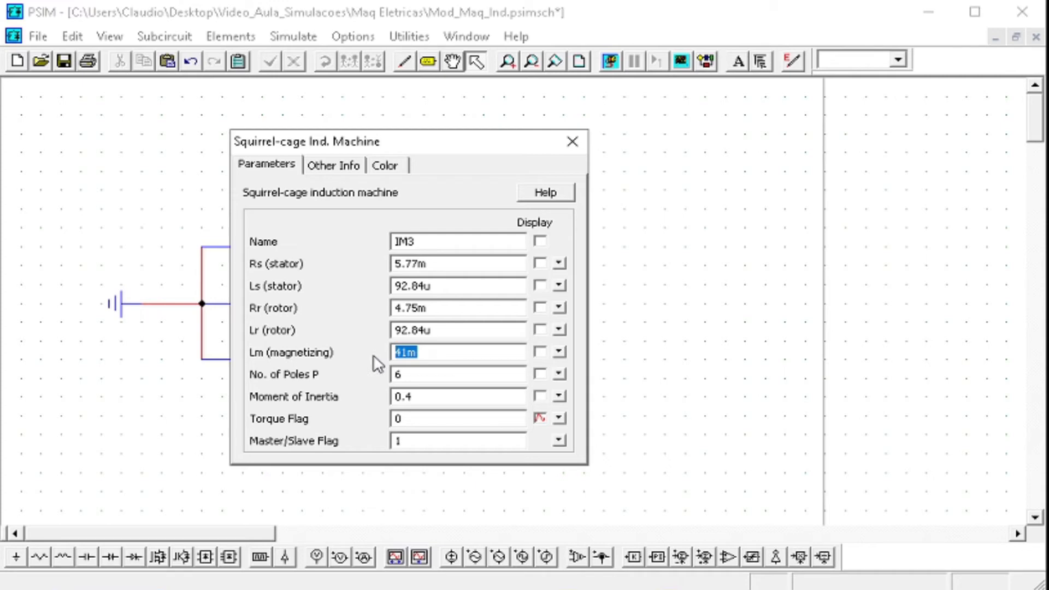
pyautogui.write('3m')
# Step: Set the machine's moment of inertia to 1.2101 and close its parameters
pyautogui.doubleClick(449, 397)
pyautogui.write('1.25')
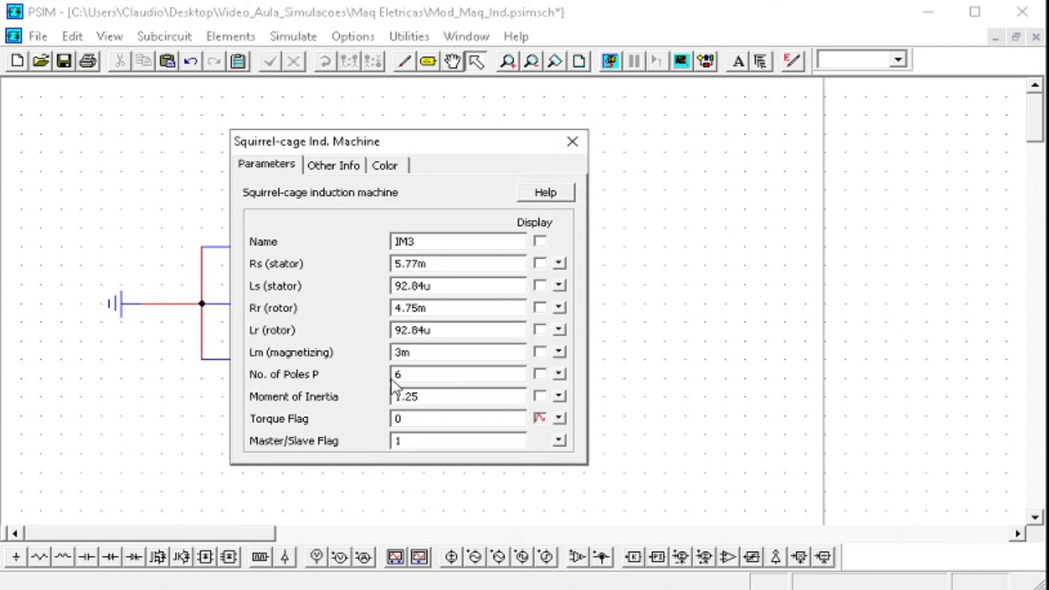
pyautogui.click(572, 141)
pyautogui.doubleClick(483, 300)
pyautogui.click(432, 394)
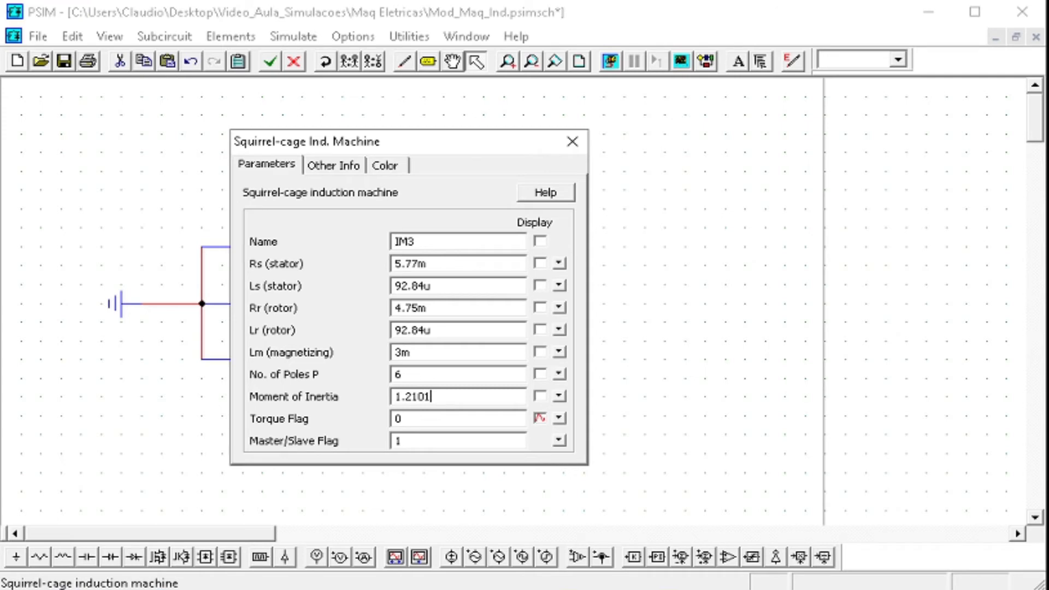
pyautogui.click(573, 141)
pyautogui.click(600, 343)
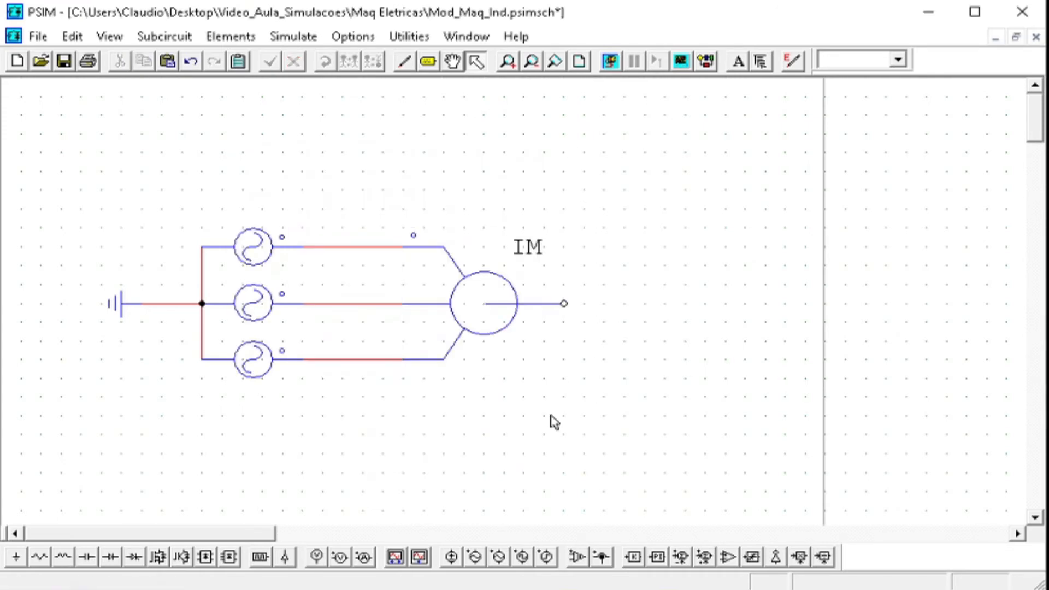
# Step: Place a Current Probe in each of the three phase lines between sources and machine, aligned in one vertical column
pyautogui.click(364, 557)
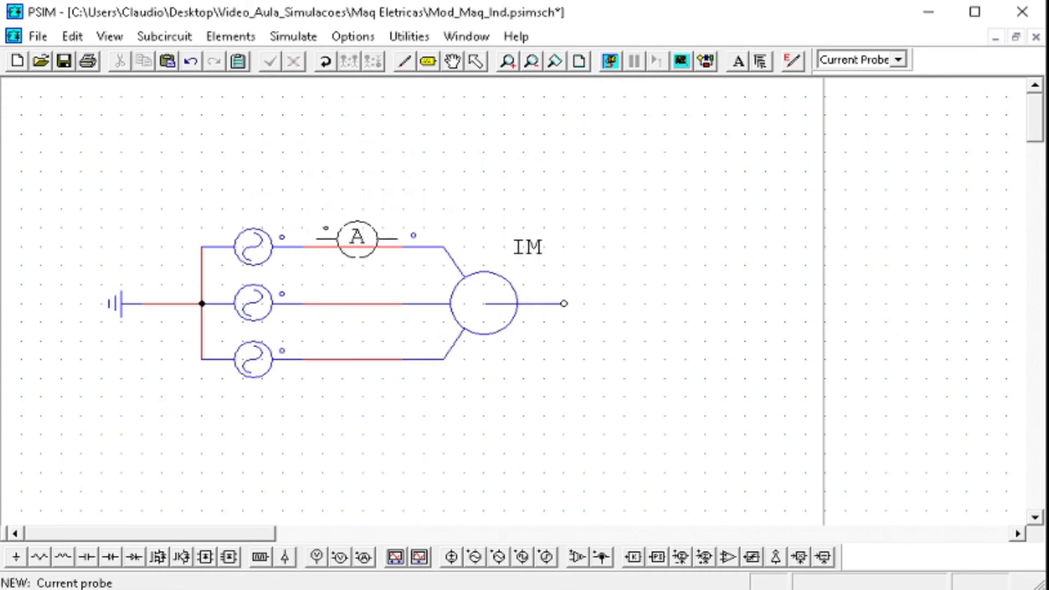
pyautogui.click(343, 302)
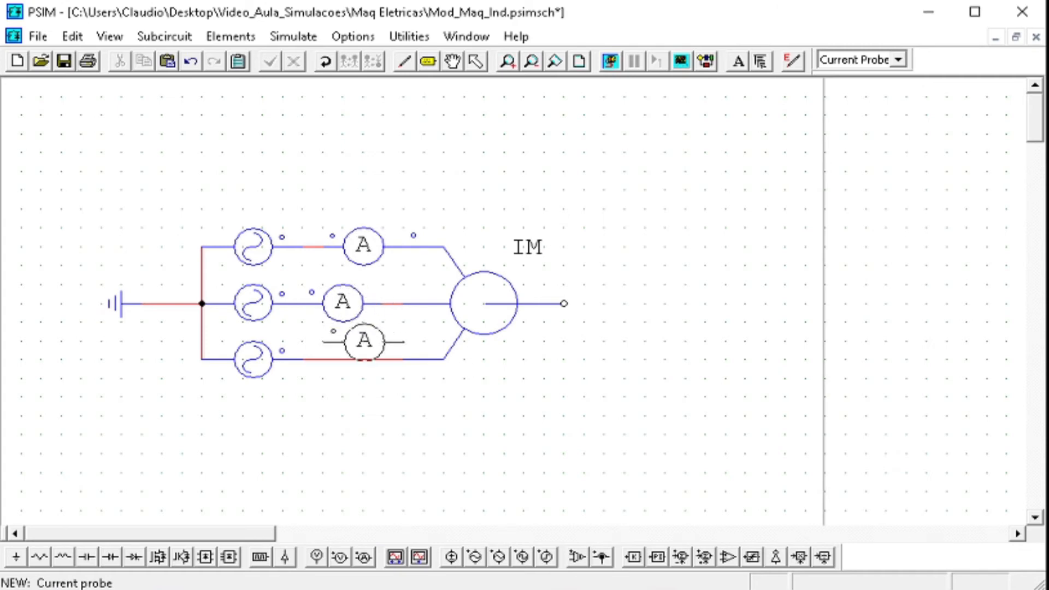
pyautogui.click(343, 359)
pyautogui.press('Escape')
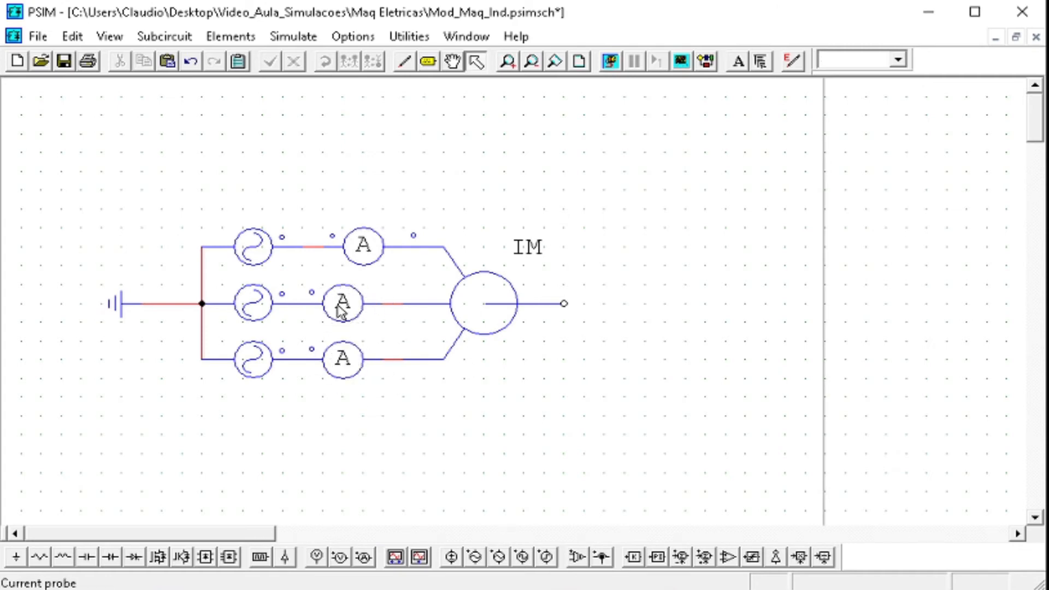
pyautogui.moveTo(344, 304); pyautogui.dragTo(363, 302)
pyautogui.moveTo(343, 359); pyautogui.dragTo(363, 359)
# Step: Rename the three current probes Ia, Ib and Ic from the upper to the lower phase
pyautogui.doubleClick(363, 244)
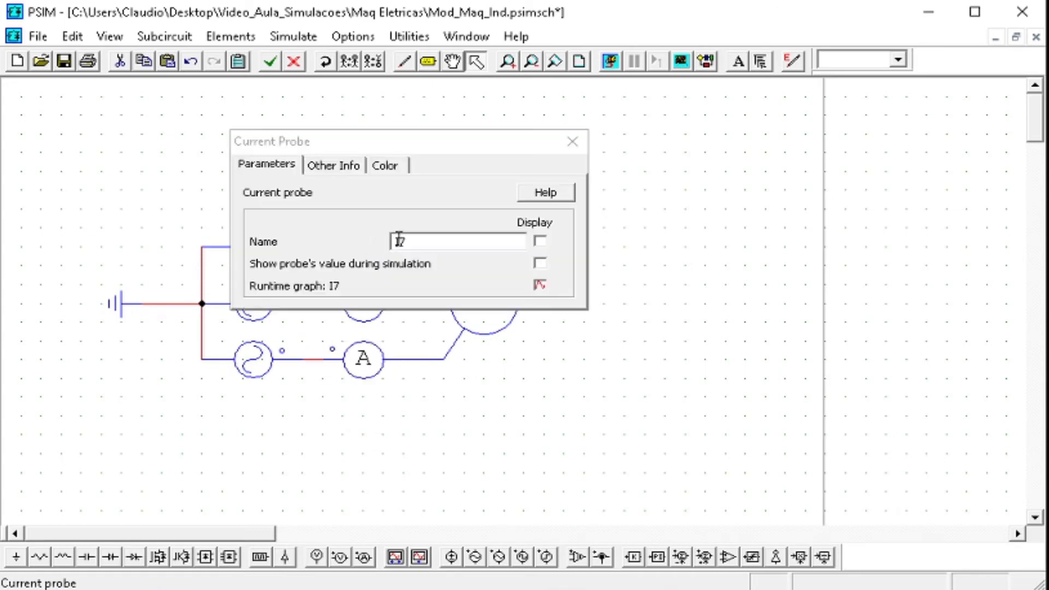
pyautogui.write('I')
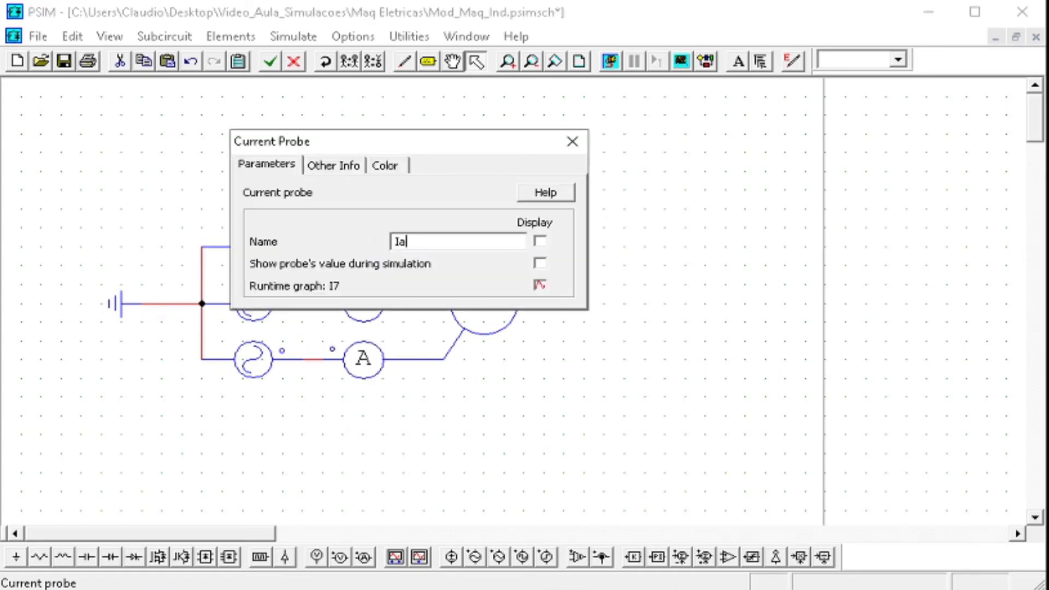
pyautogui.click(573, 143)
pyautogui.doubleClick(380, 308)
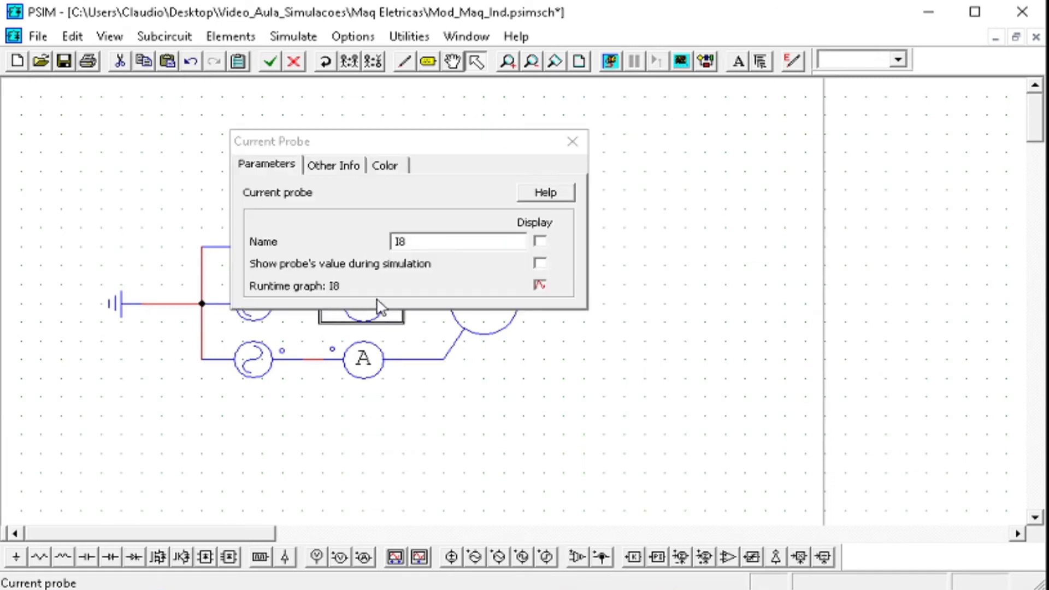
pyautogui.click(422, 238)
pyautogui.write('9')
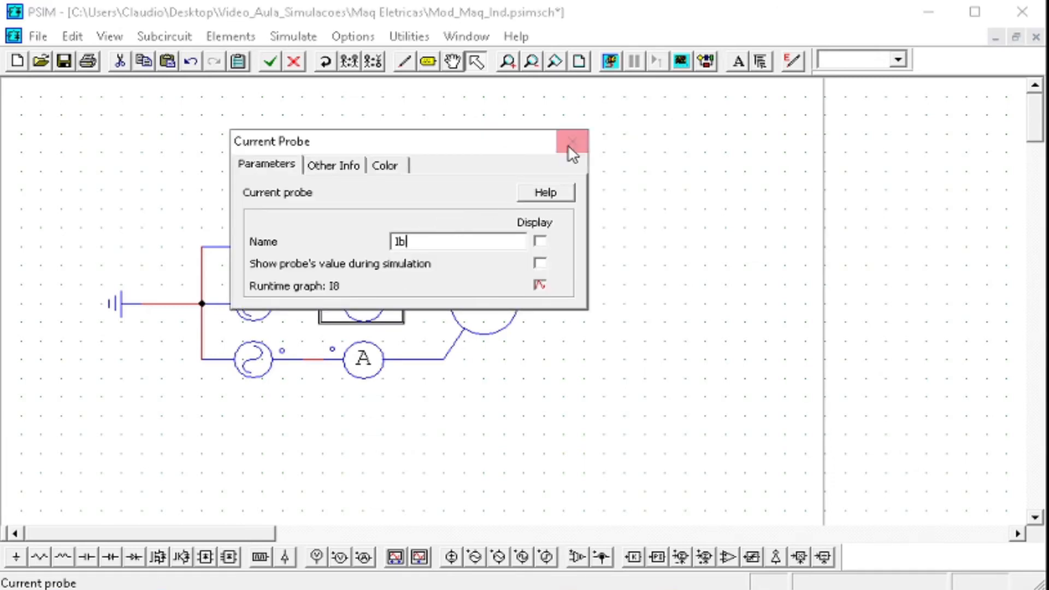
pyautogui.click(571, 144)
pyautogui.doubleClick(367, 359)
pyautogui.click(437, 244)
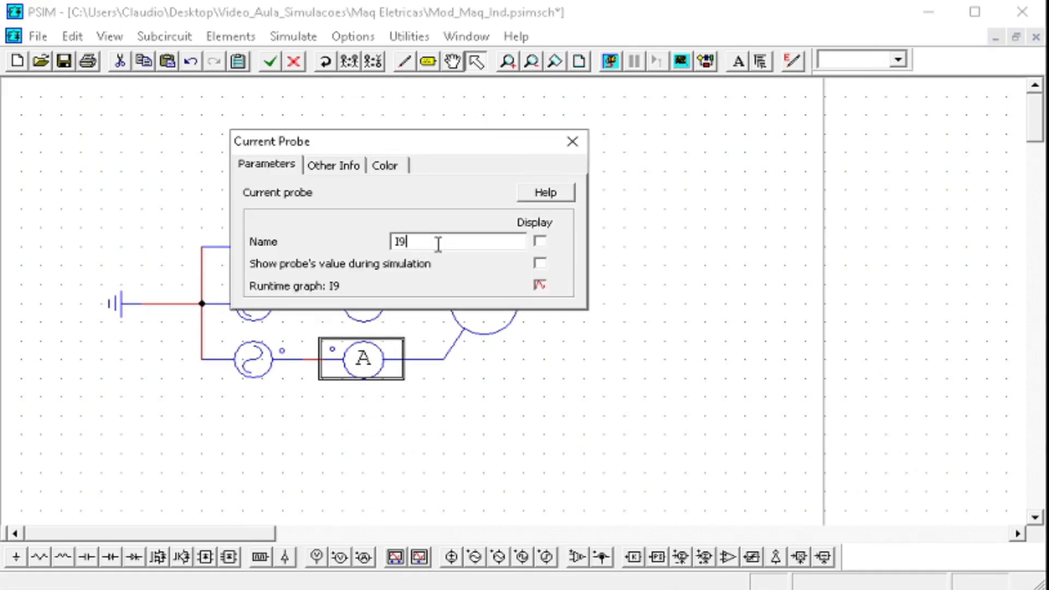
pyautogui.write('c')
pyautogui.click(572, 141)
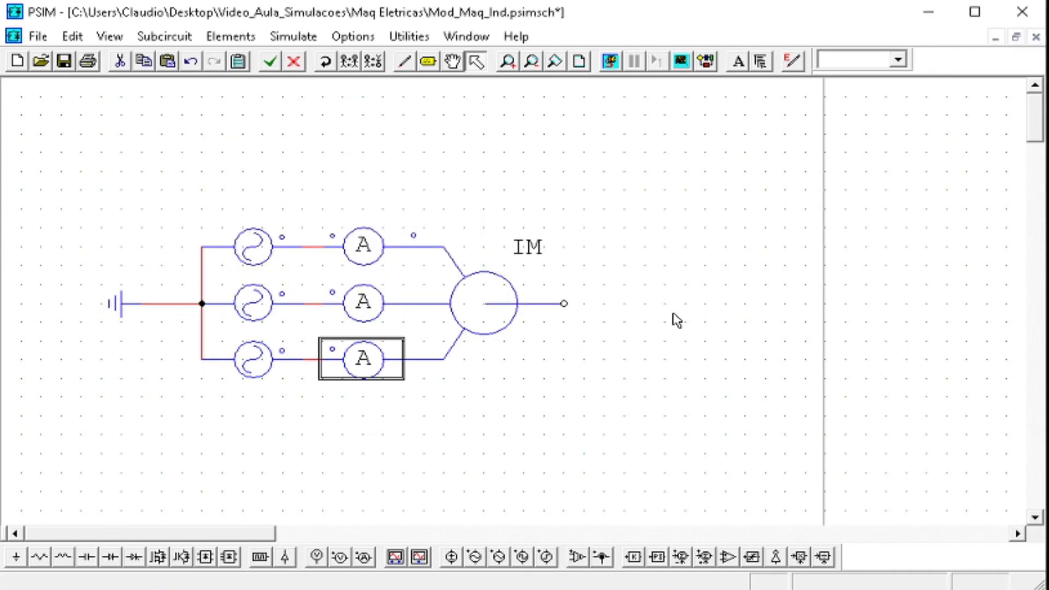
pyautogui.click(673, 318)
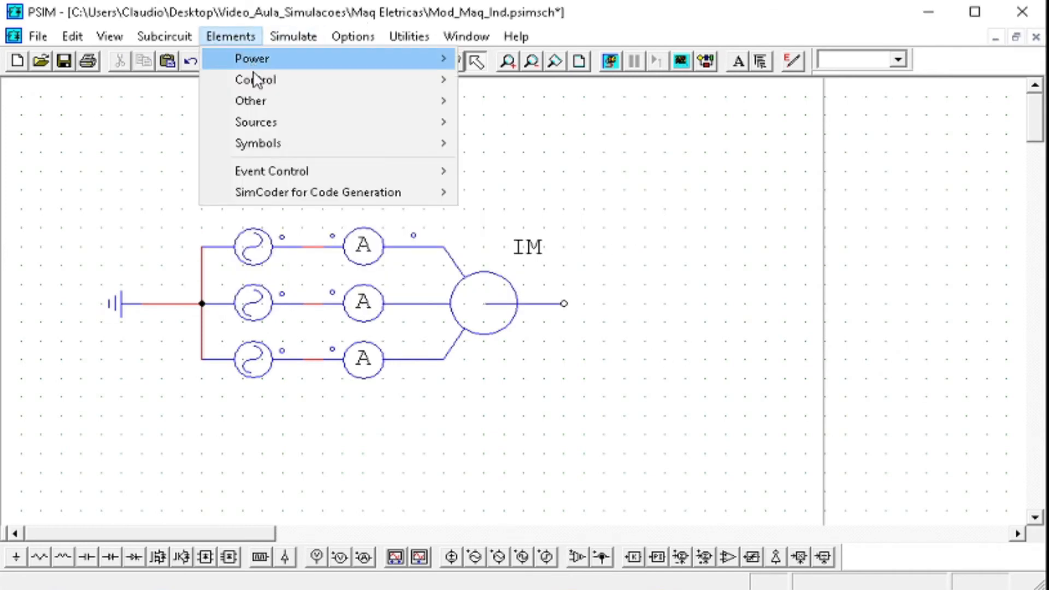
# Step: Attach a Speed Sensor to the shaft terminal of the induction machine
pyautogui.moveTo(254, 88)
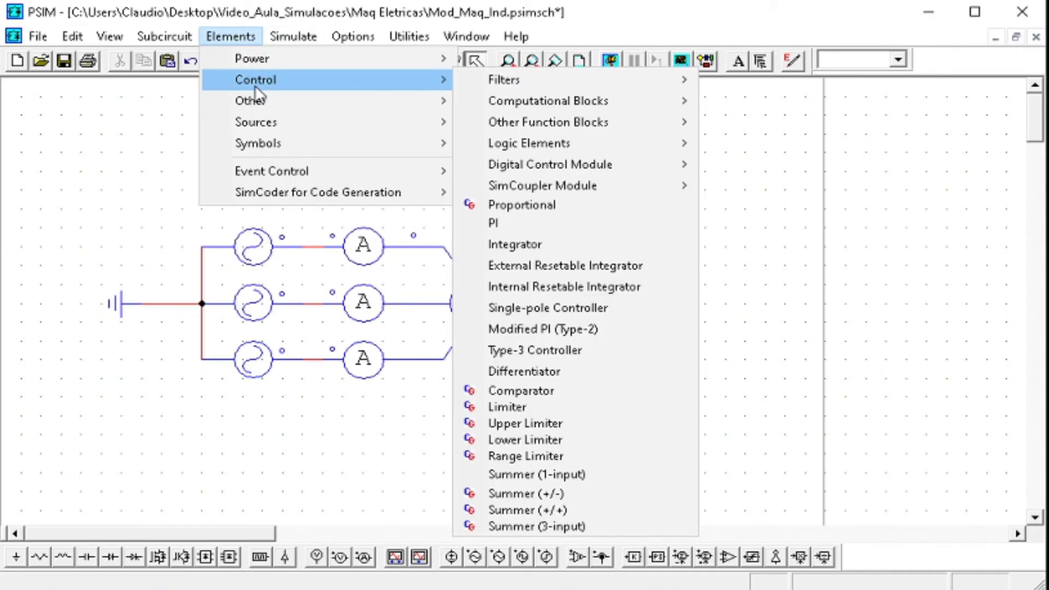
pyautogui.moveTo(438, 60)
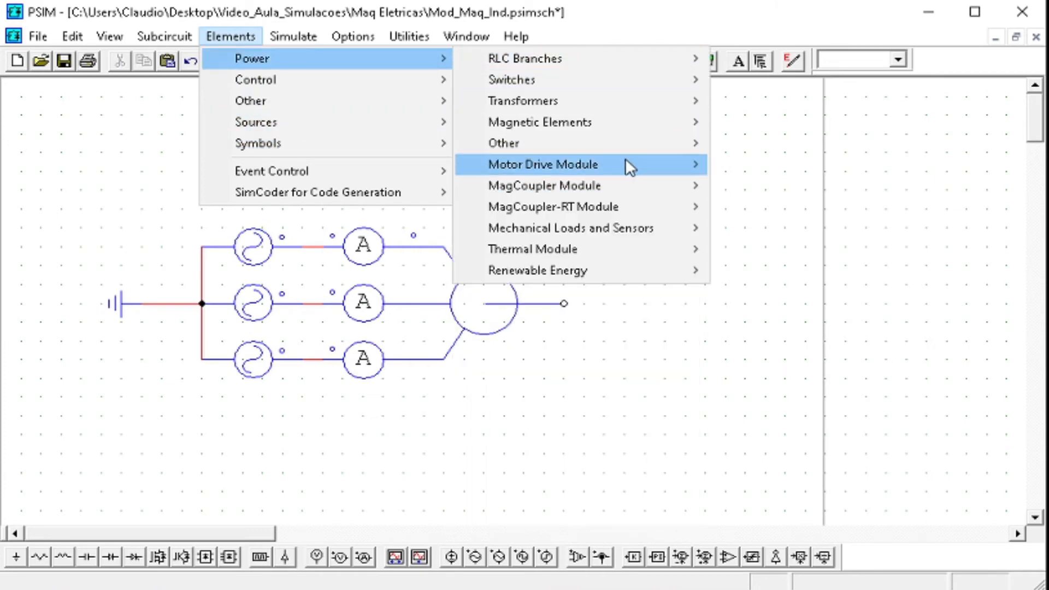
pyautogui.moveTo(601, 232)
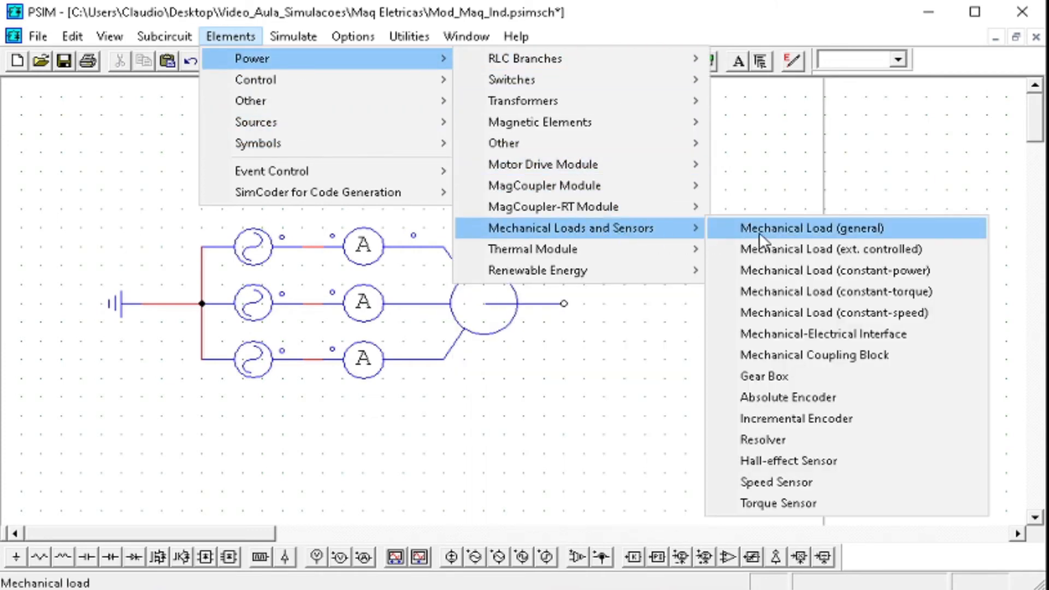
pyautogui.click(788, 482)
pyautogui.click(604, 305)
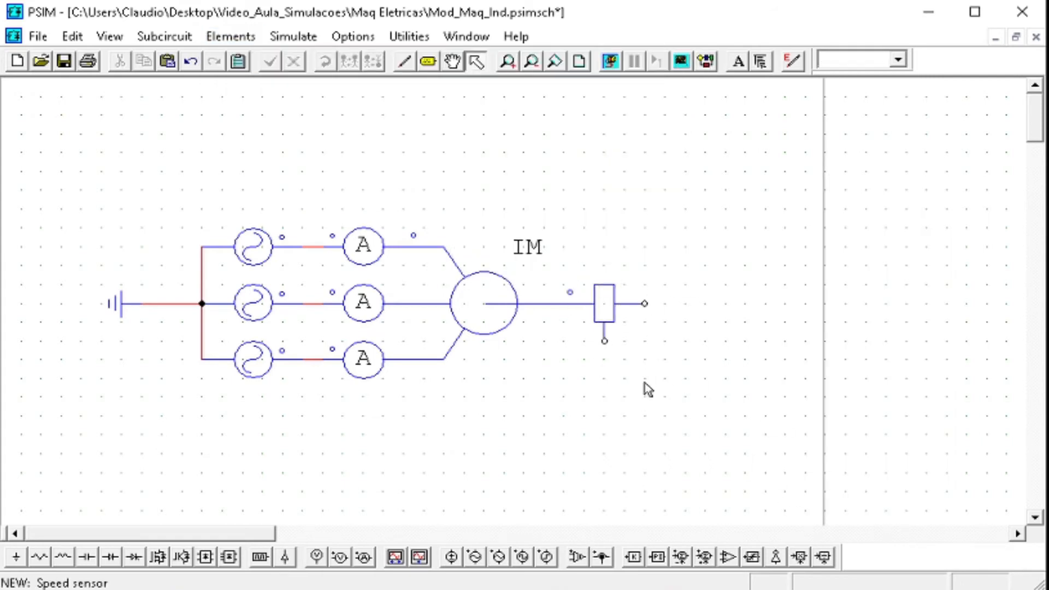
# Step: Place a node-to-ground Voltage Probe below the speed sensor, flipped vertically and connected to the sensor's output
pyautogui.click(317, 557)
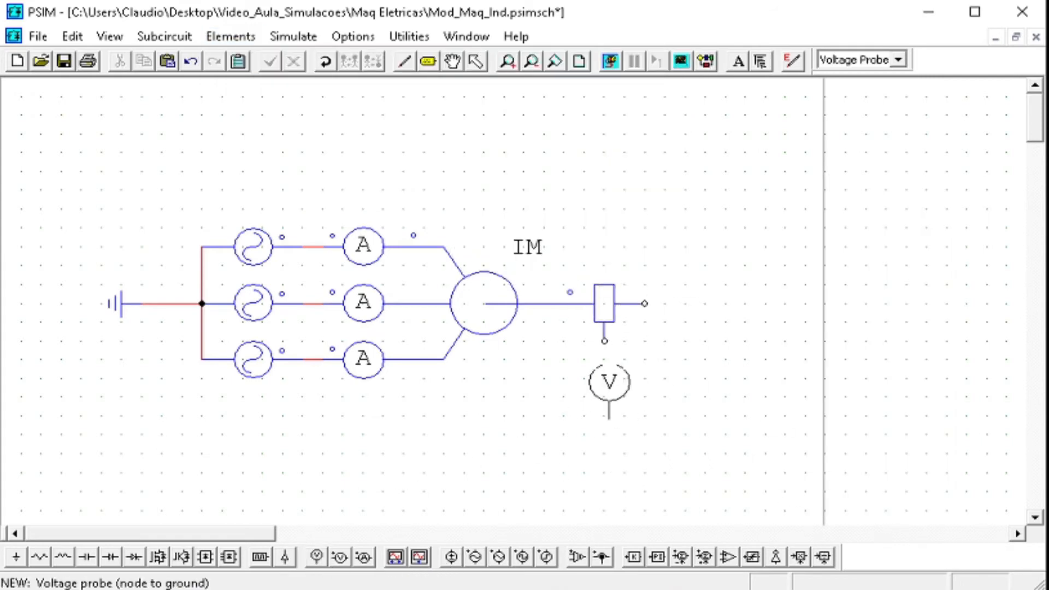
pyautogui.click(623, 383)
pyautogui.click(624, 387)
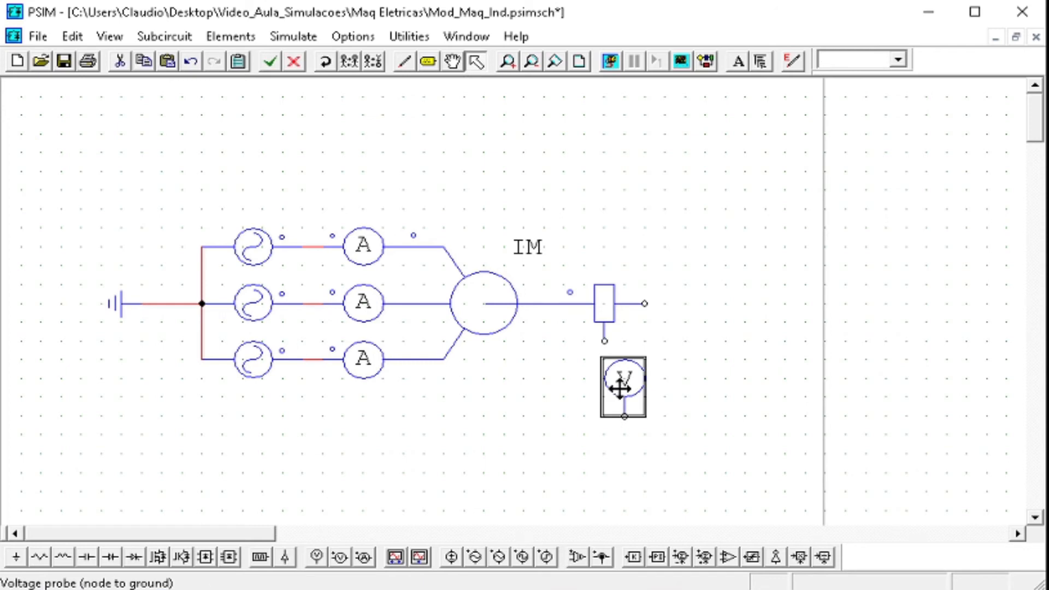
pyautogui.click(374, 62)
pyautogui.moveTo(626, 397); pyautogui.dragTo(606, 380)
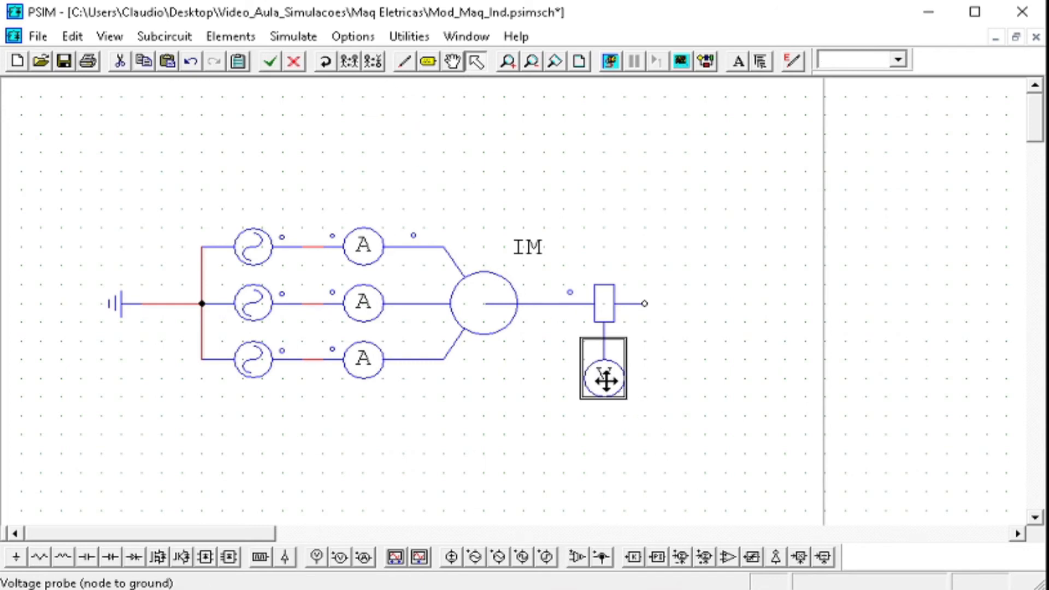
# Step: Rename the speed sensor's voltage probe as Velocidade
pyautogui.doubleClick(606, 379)
pyautogui.click(422, 241)
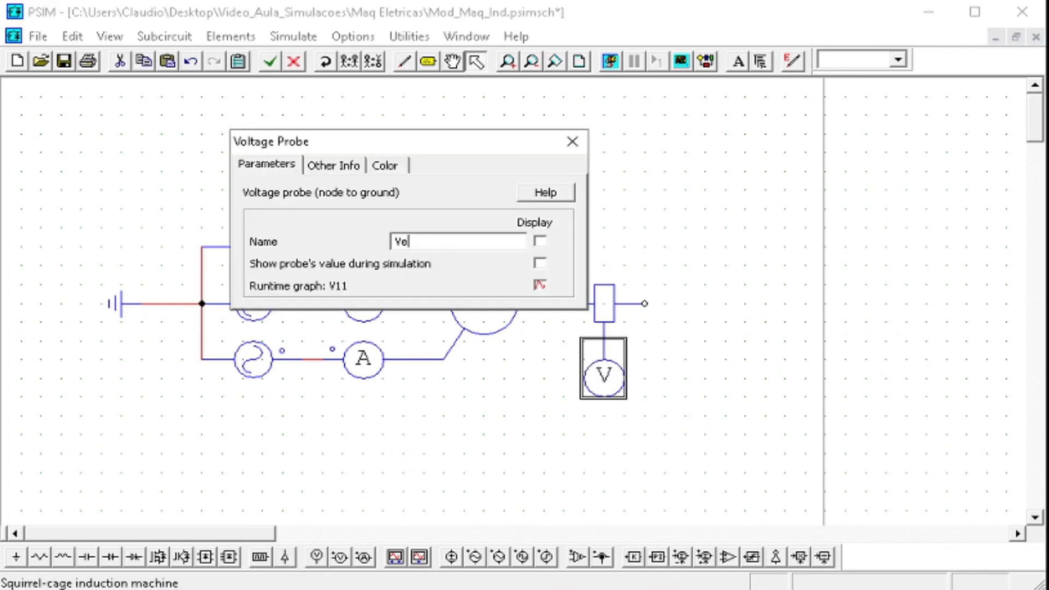
pyautogui.write('Velocidade')
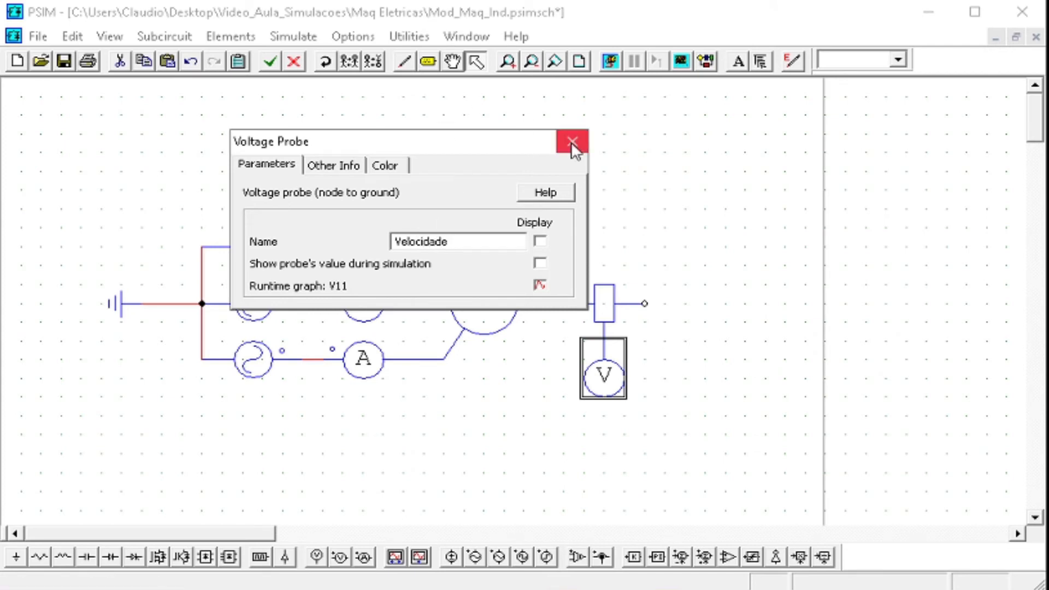
pyautogui.click(573, 142)
pyautogui.click(650, 162)
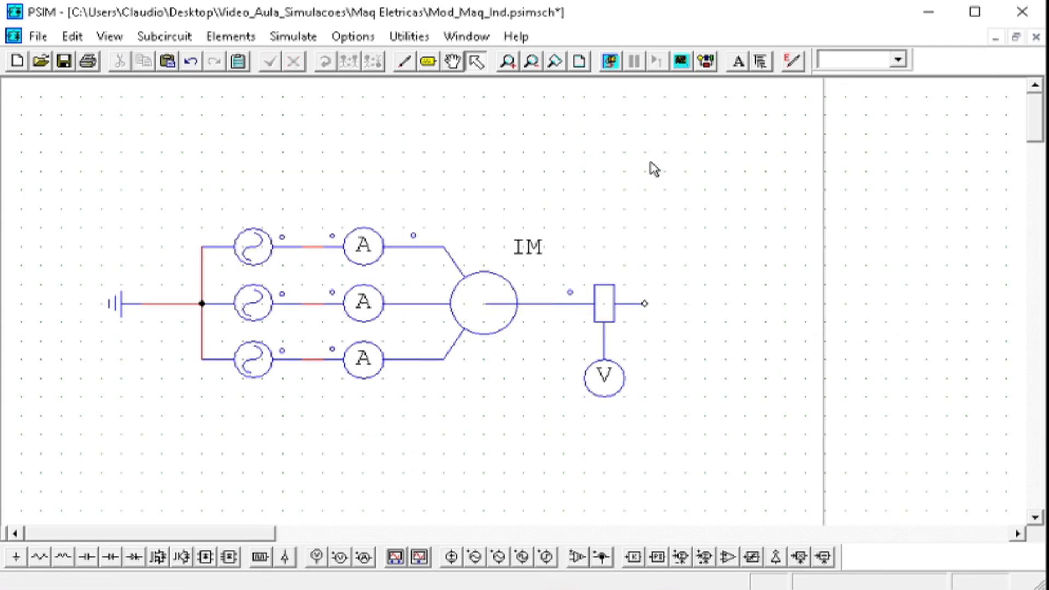
# Step: Run the simulation and bring its curve selection into clear view
pyautogui.click(612, 60)
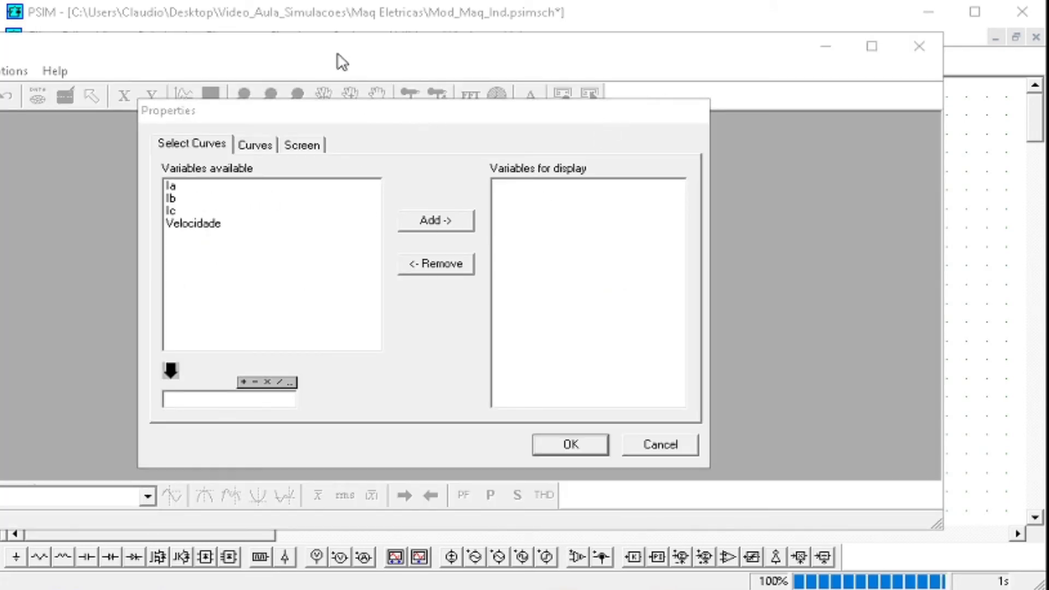
pyautogui.moveTo(400, 120); pyautogui.dragTo(513, 134)
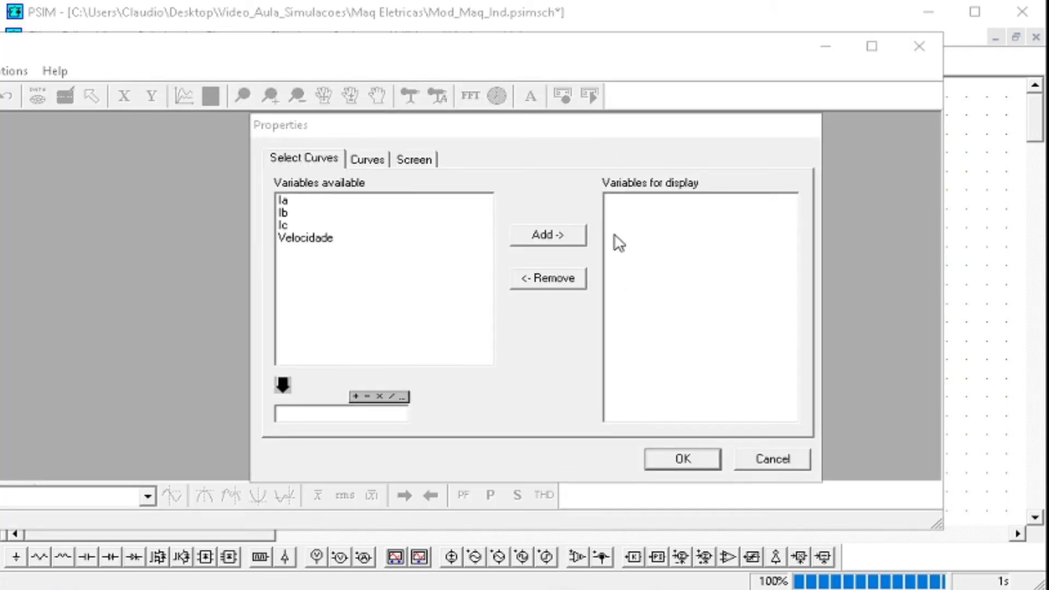
# Step: Plot the three phase currents Ia, Ib and Ic together and enlarge their graph to fill the Simview workspace
pyautogui.moveTo(287, 200); pyautogui.dragTo(285, 226)
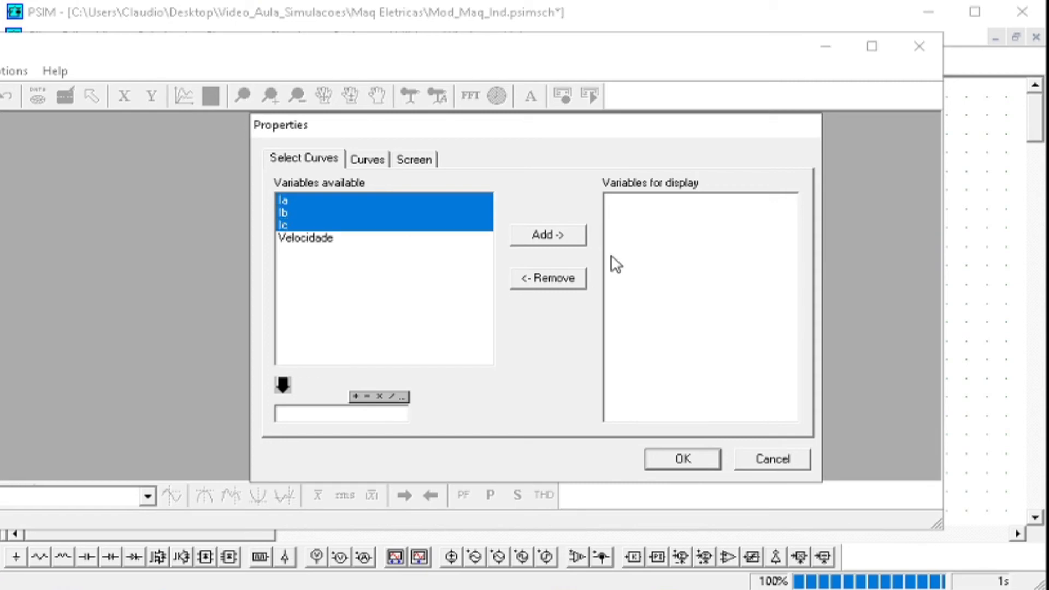
pyautogui.click(546, 240)
pyautogui.click(687, 460)
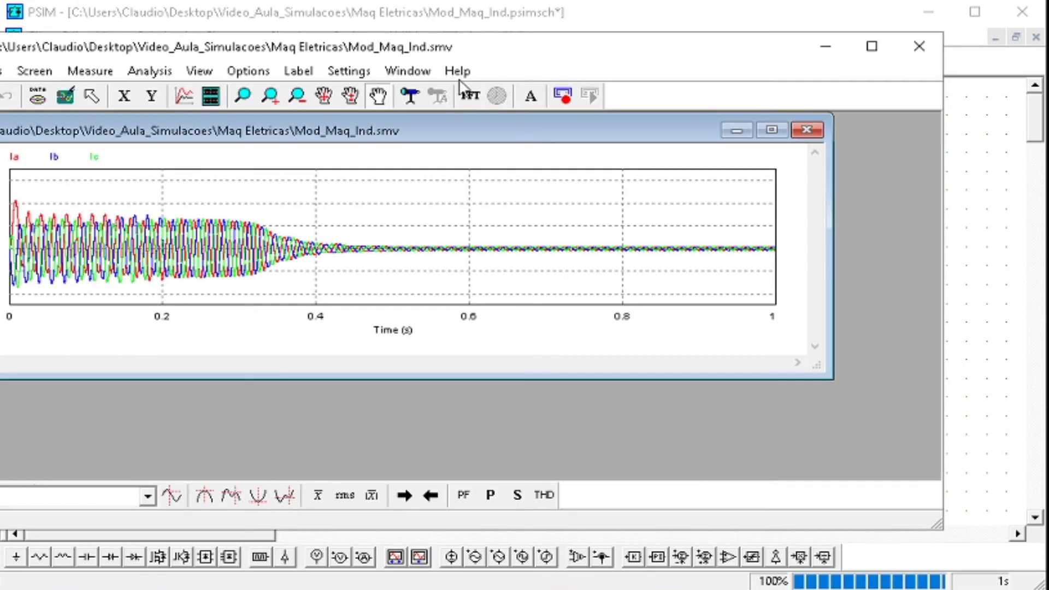
pyautogui.moveTo(403, 47); pyautogui.dragTo(511, 61)
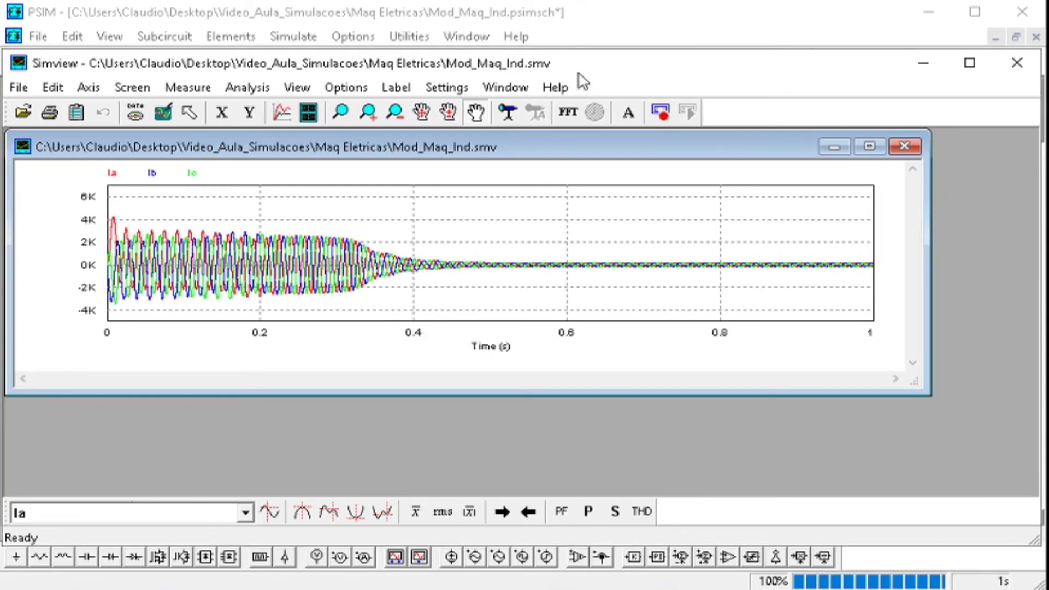
pyautogui.click(869, 146)
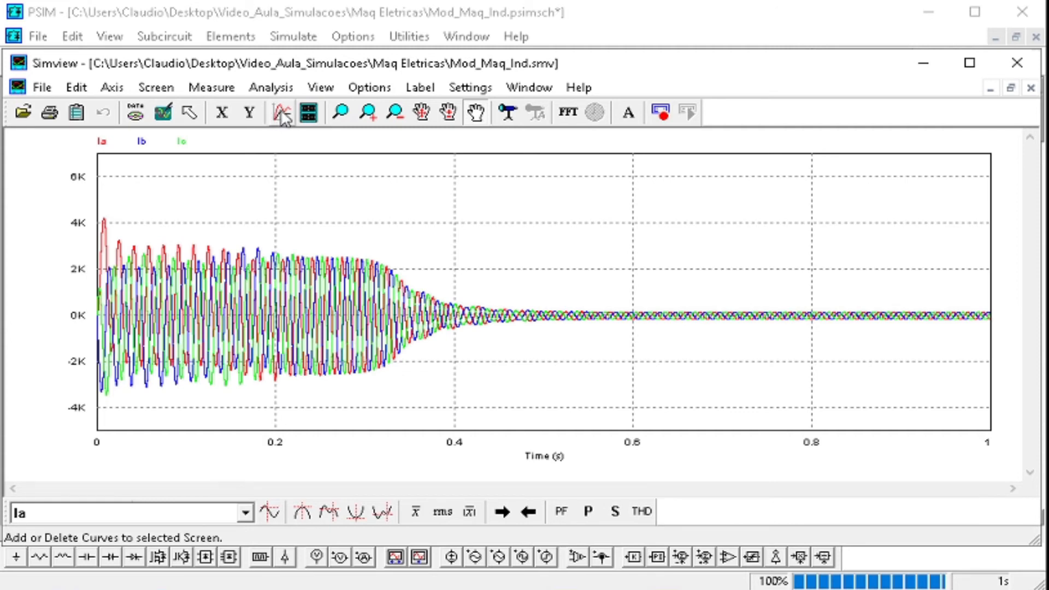
# Step: Inspect the starting current peaks between about 0.2 and 0.32 s, restore the full plot and return to the schematic
pyautogui.click(341, 113)
pyautogui.moveTo(385, 244); pyautogui.dragTo(271, 284)
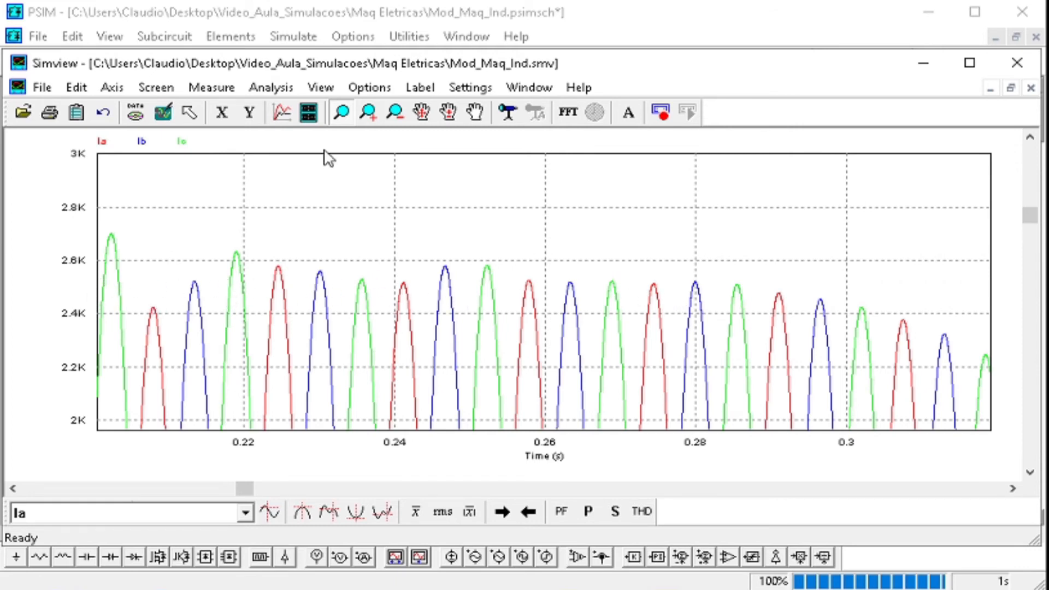
pyautogui.click(163, 112)
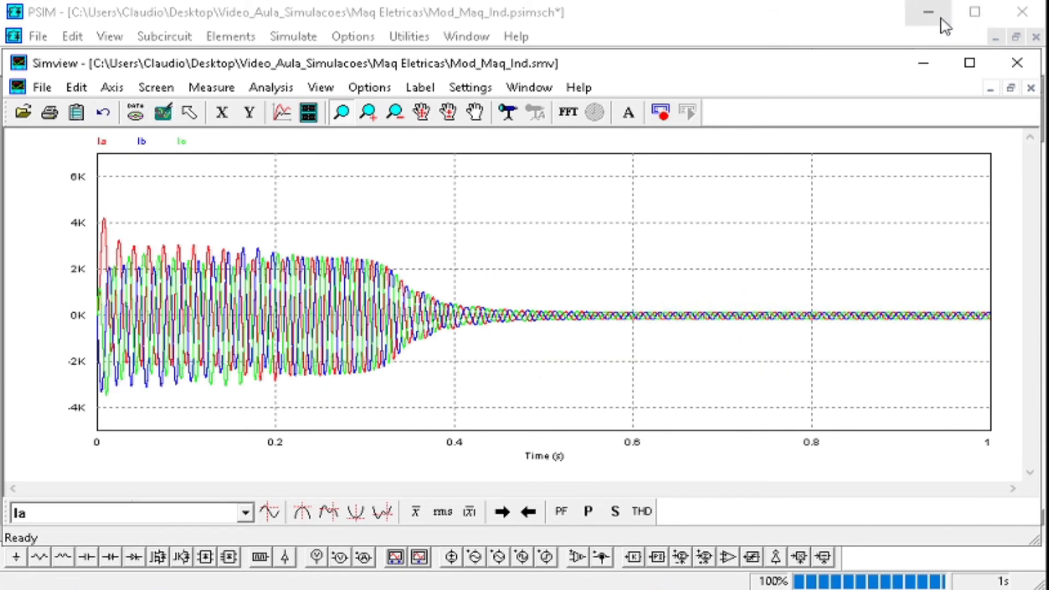
pyautogui.click(926, 64)
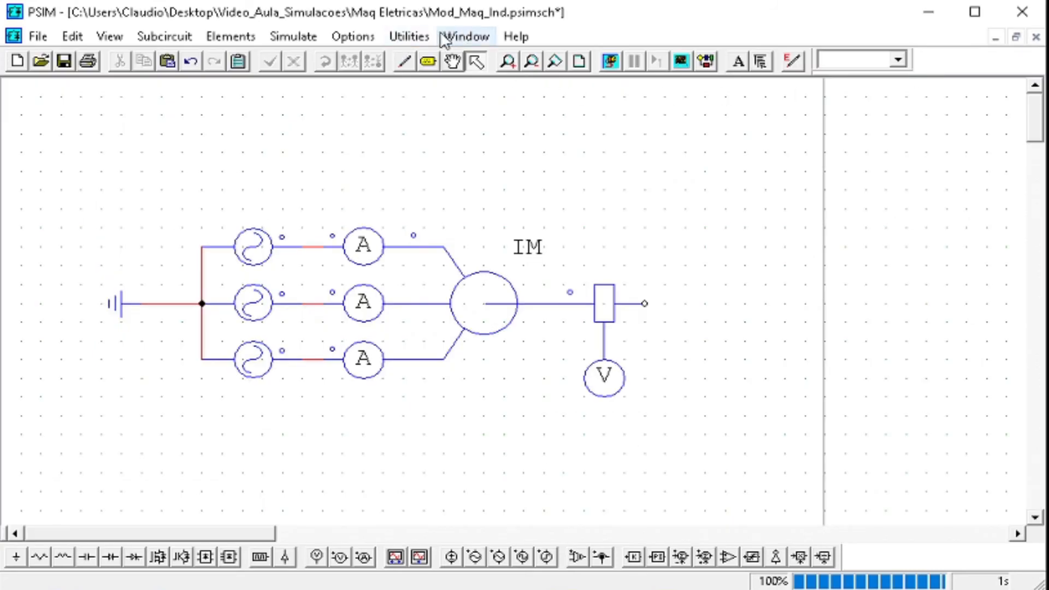
# Step: Calculate 2.5k/1.41 with the PSIM calculator to get the RMS starting current, and close the calculator
pyautogui.click(409, 36)
pyautogui.click(459, 221)
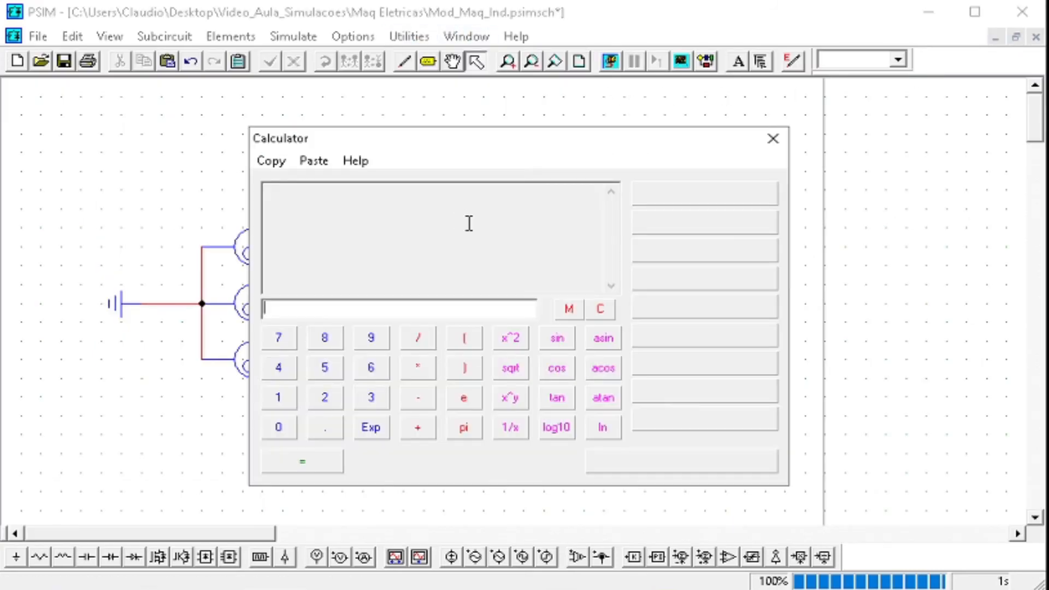
pyautogui.click(324, 405)
pyautogui.click(324, 425)
pyautogui.click(327, 371)
pyautogui.click(423, 341)
pyautogui.click(286, 401)
pyautogui.click(332, 431)
pyautogui.click(283, 400)
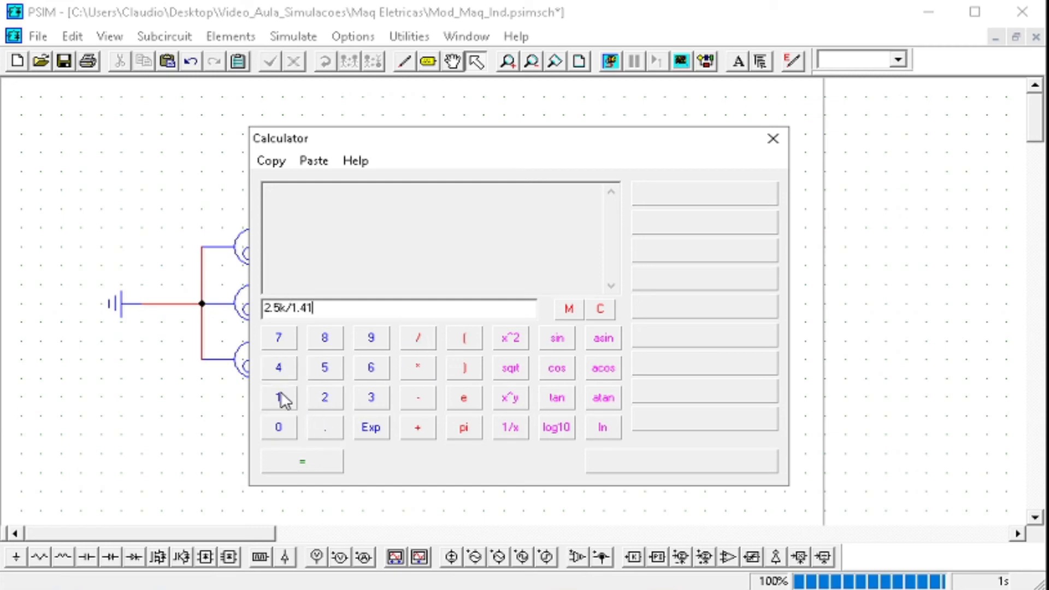
pyautogui.click(317, 465)
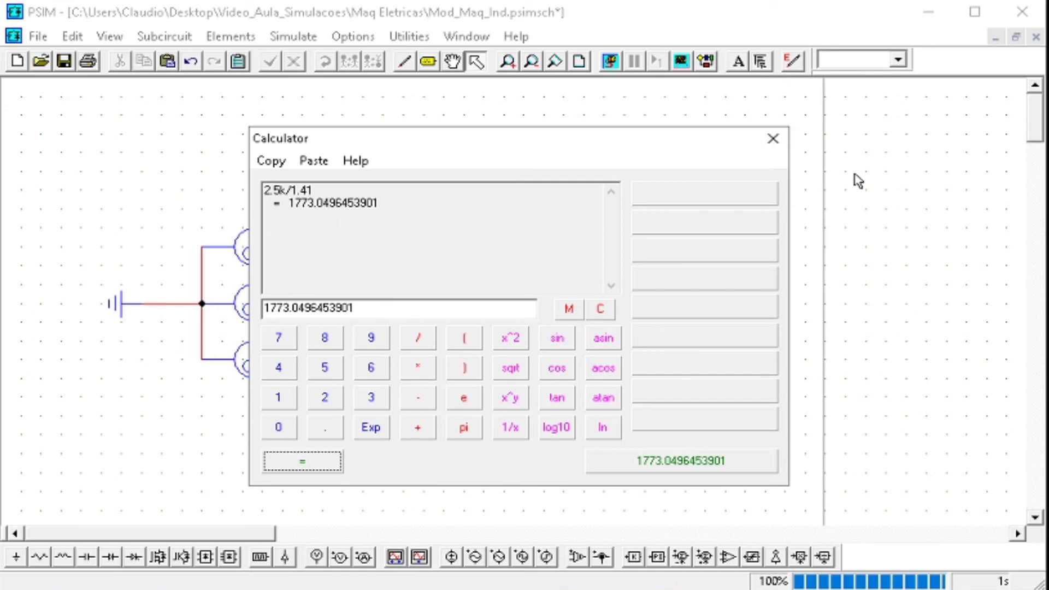
pyautogui.click(773, 140)
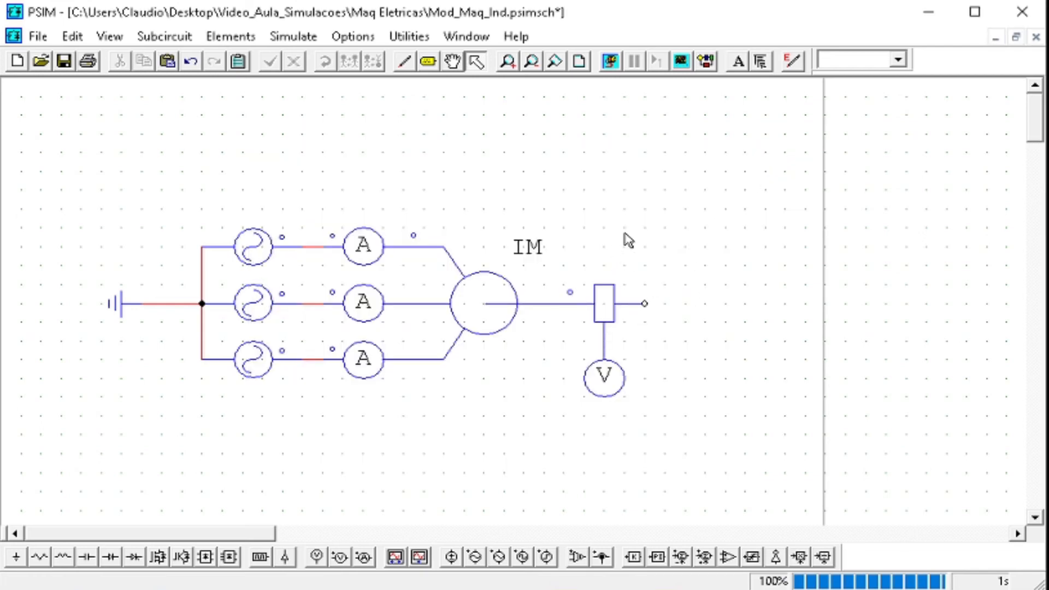
# Step: Save the schematic and place a Simulation Control clock above the ground and voltage sources
pyautogui.click(64, 61)
pyautogui.moveTo(688, 435); pyautogui.dragTo(31, 183)
pyautogui.click(49, 157)
pyautogui.click(230, 36)
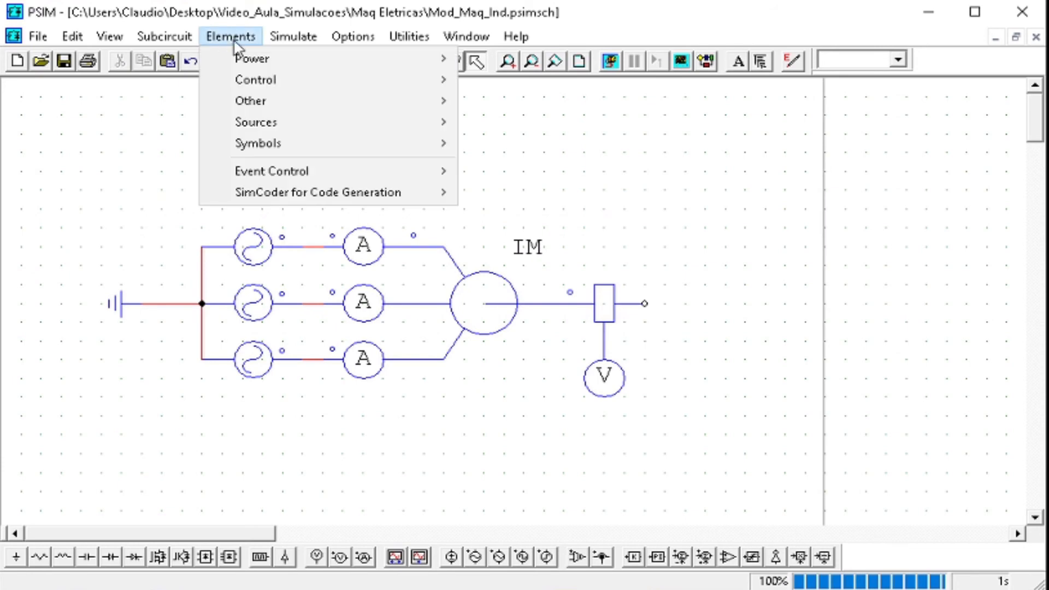
pyautogui.click(328, 58)
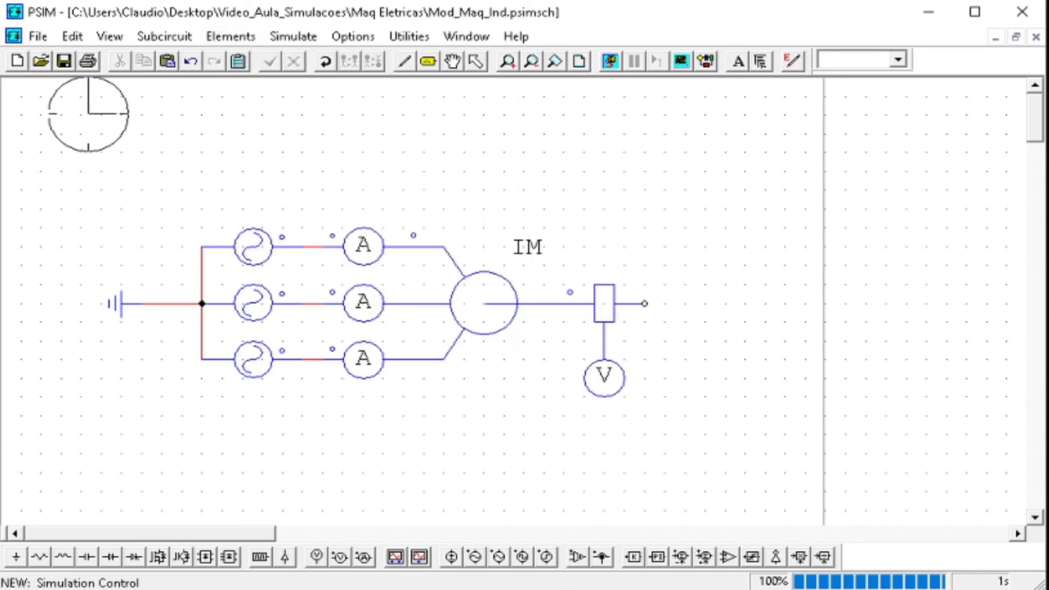
pyautogui.click(77, 130)
pyautogui.click(623, 145)
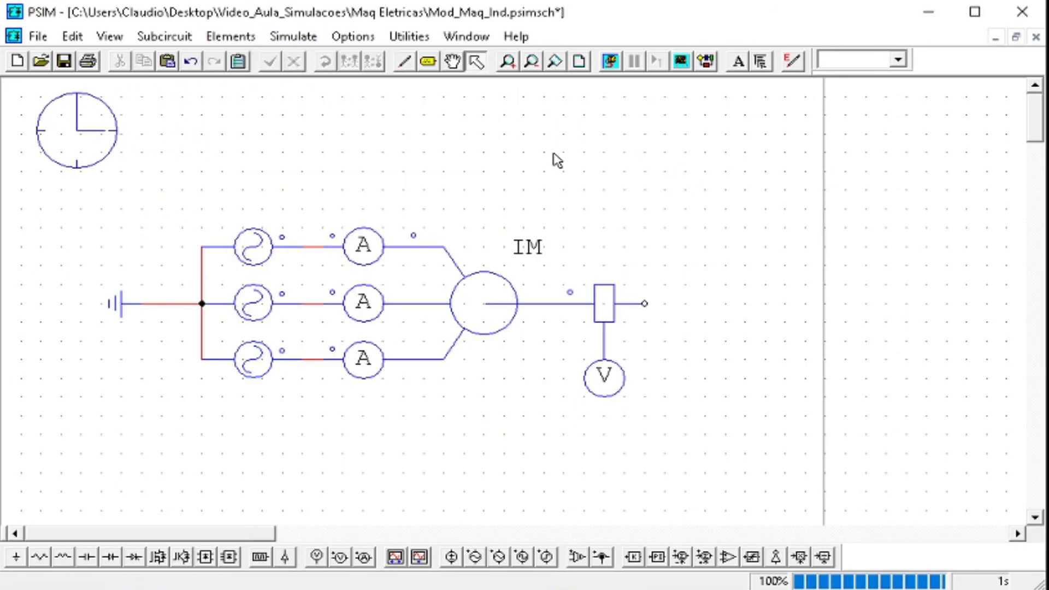
# Step: Review the time step and total time of the Simulation Control, close its properties and save the schematic
pyautogui.doubleClick(88, 140)
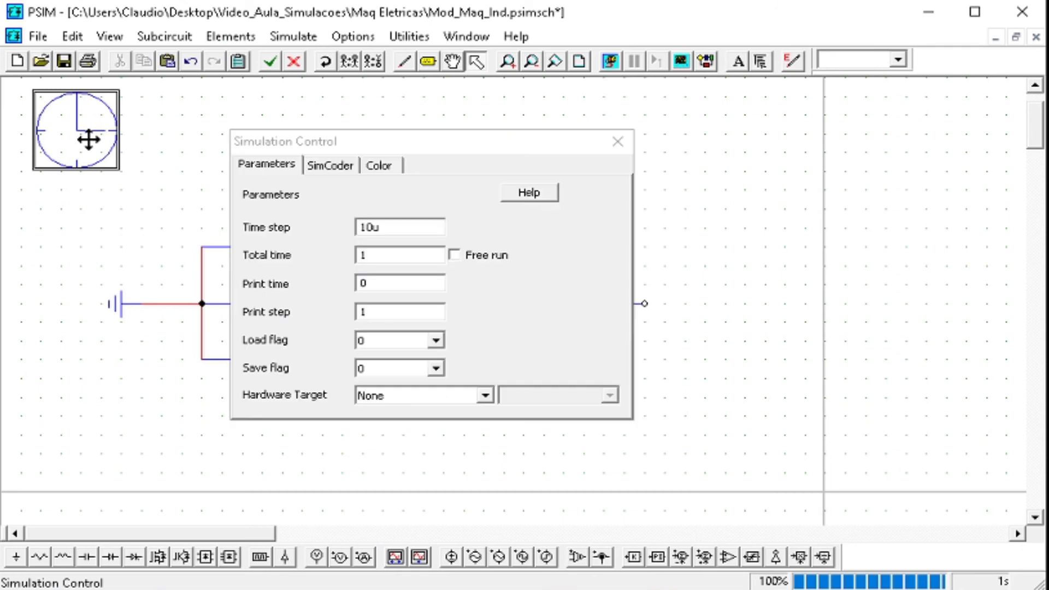
pyautogui.click(419, 228)
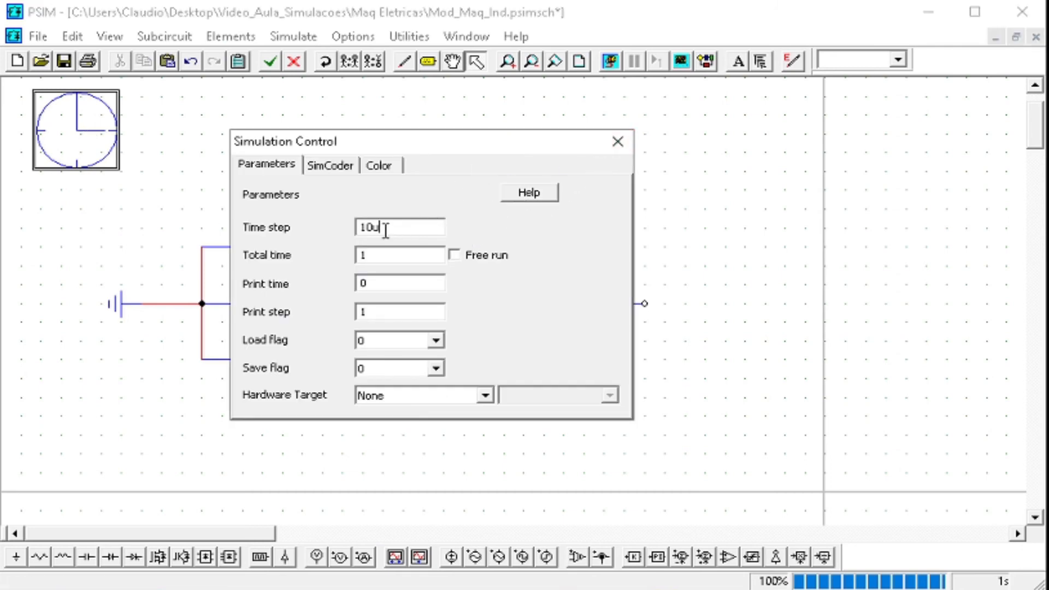
pyautogui.moveTo(386, 230); pyautogui.dragTo(333, 230)
pyautogui.moveTo(390, 257); pyautogui.dragTo(351, 258)
pyautogui.click(617, 142)
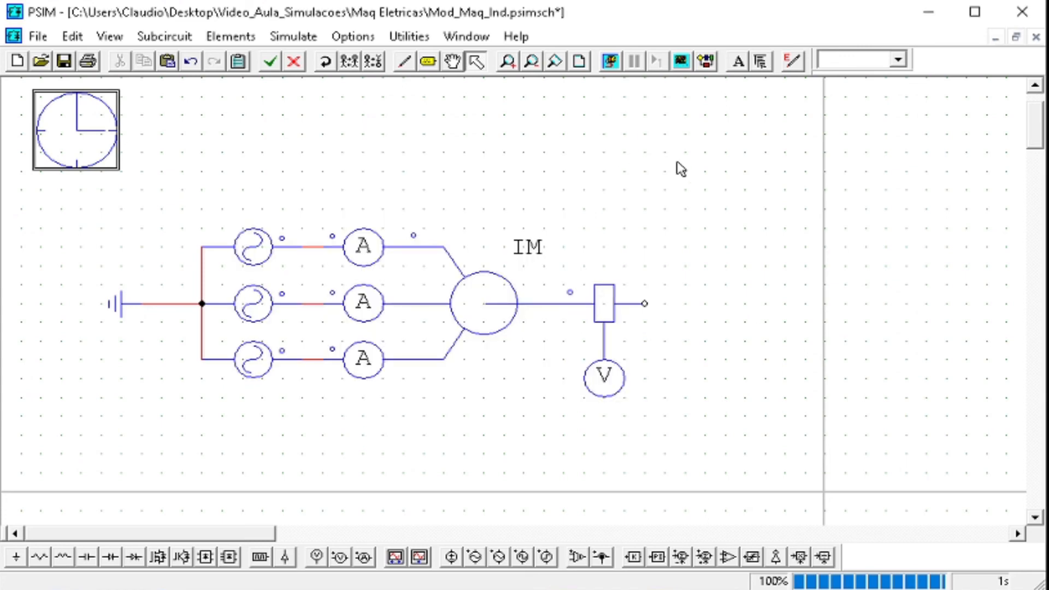
pyautogui.click(65, 62)
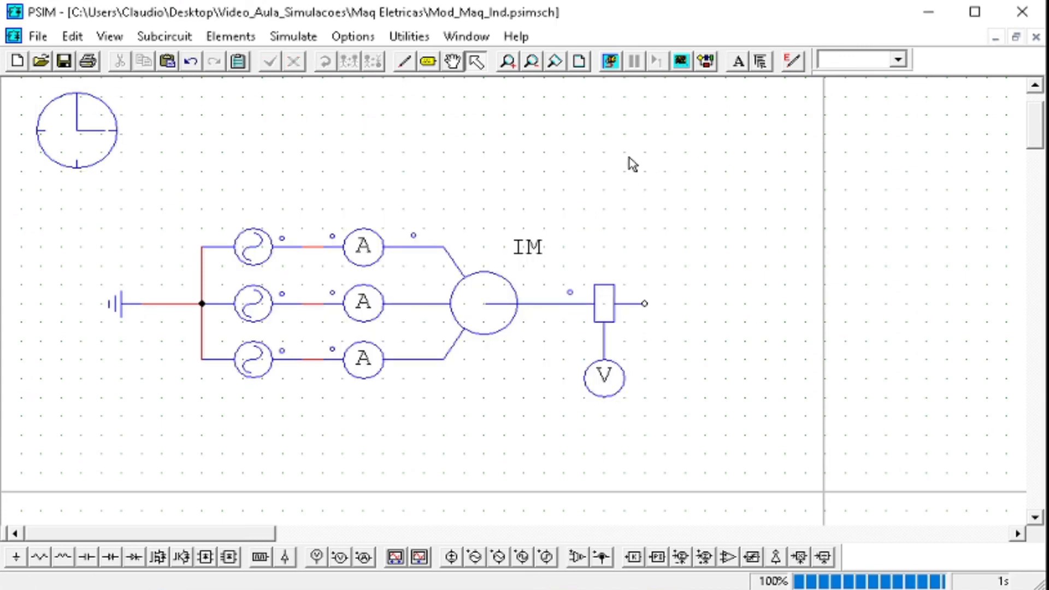
# Step: Run the simulation and add a second graph below the currents showing the Velocidade curve
pyautogui.click(611, 61)
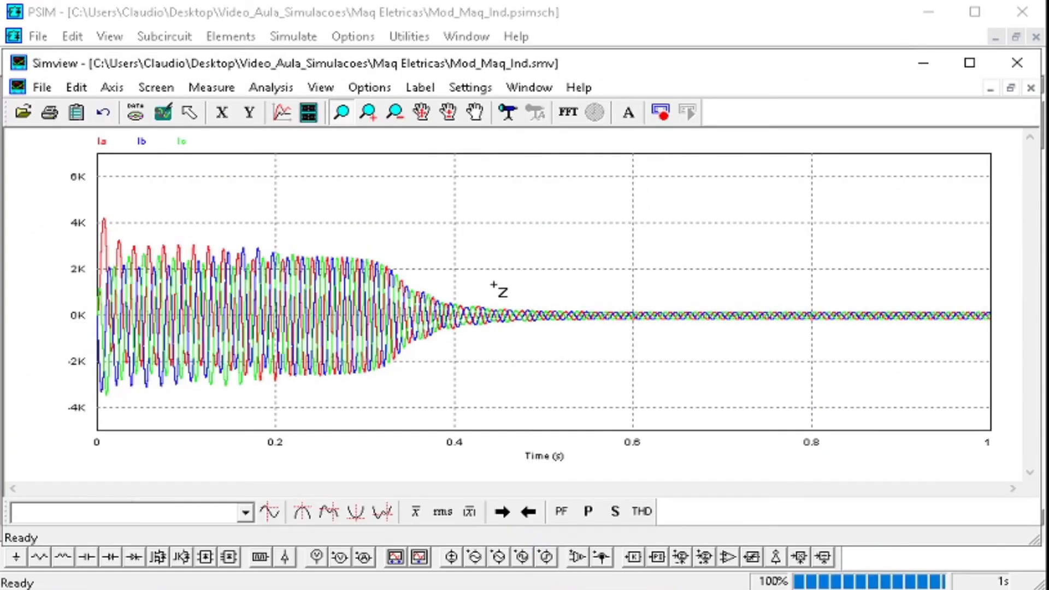
pyautogui.click(309, 113)
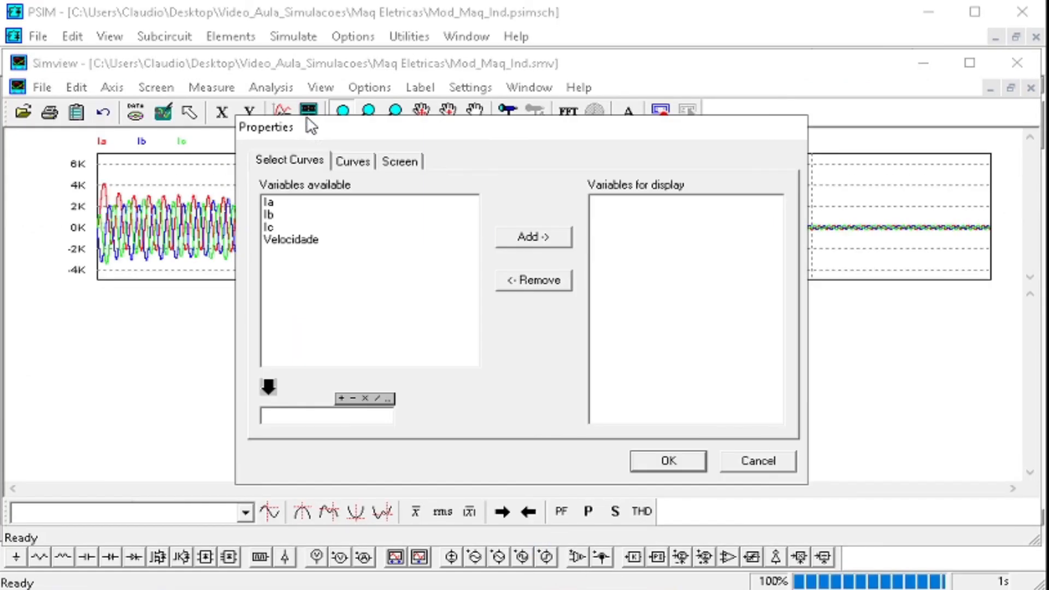
pyautogui.click(295, 240)
pyautogui.click(550, 236)
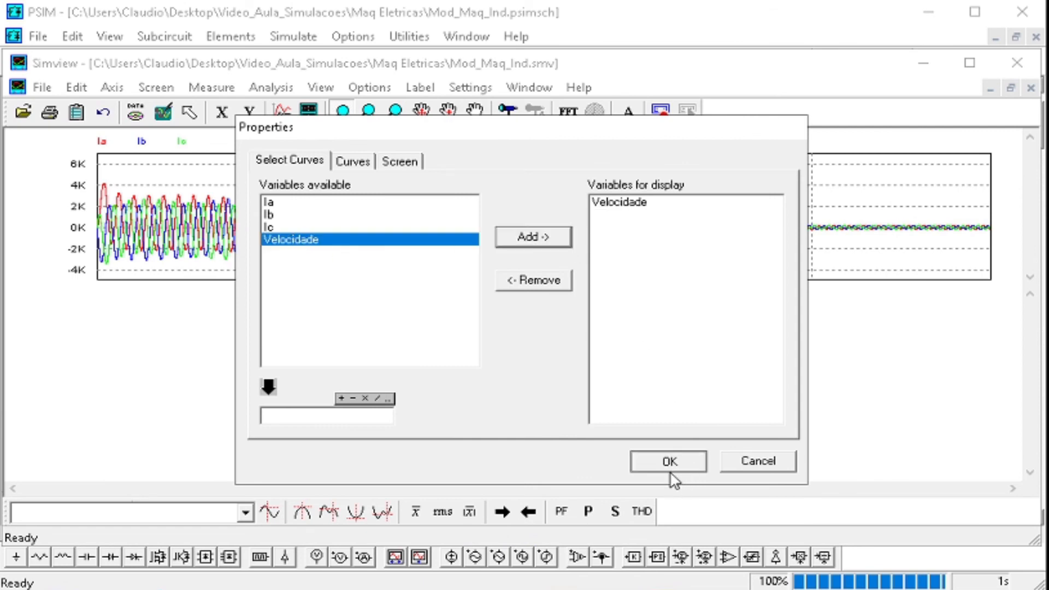
pyautogui.click(669, 462)
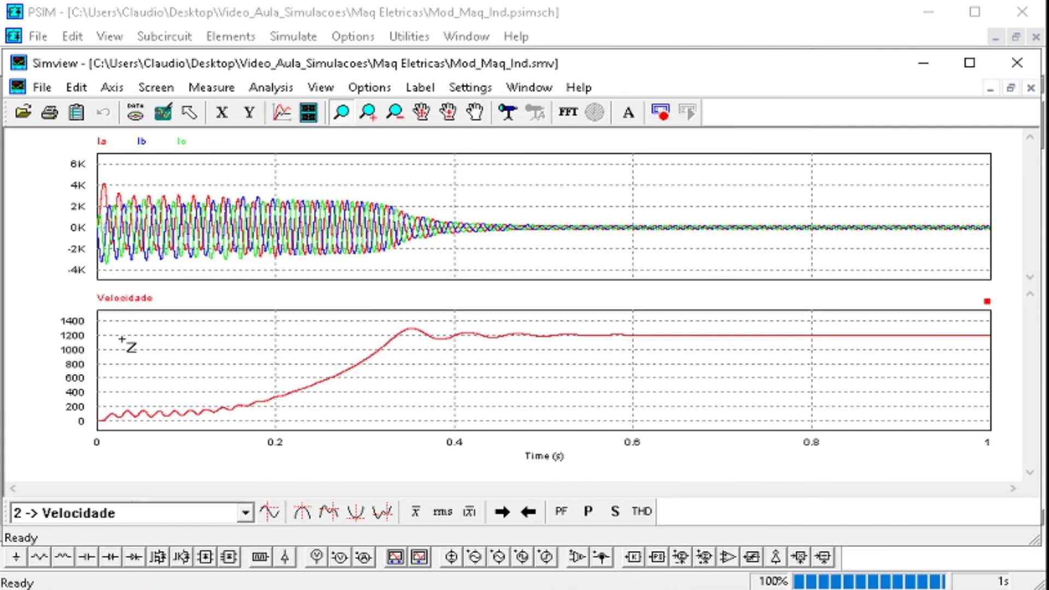
# Step: Set the squirrel-cage induction machine's number of poles to 4 and rerun the simulation
pyautogui.click(925, 64)
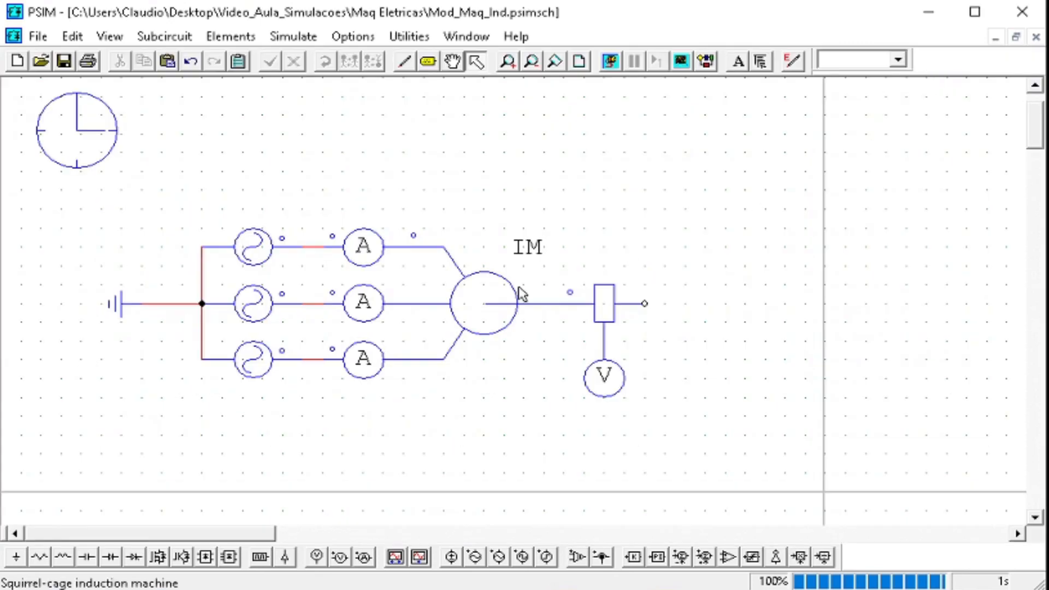
pyautogui.doubleClick(512, 302)
pyautogui.click(422, 374)
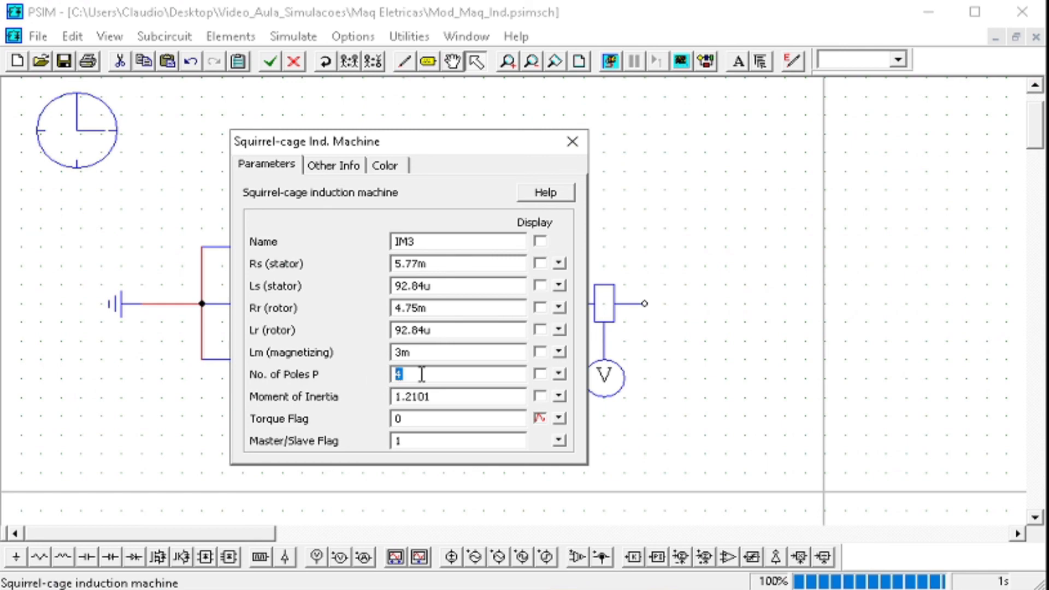
pyautogui.click(573, 142)
pyautogui.click(611, 61)
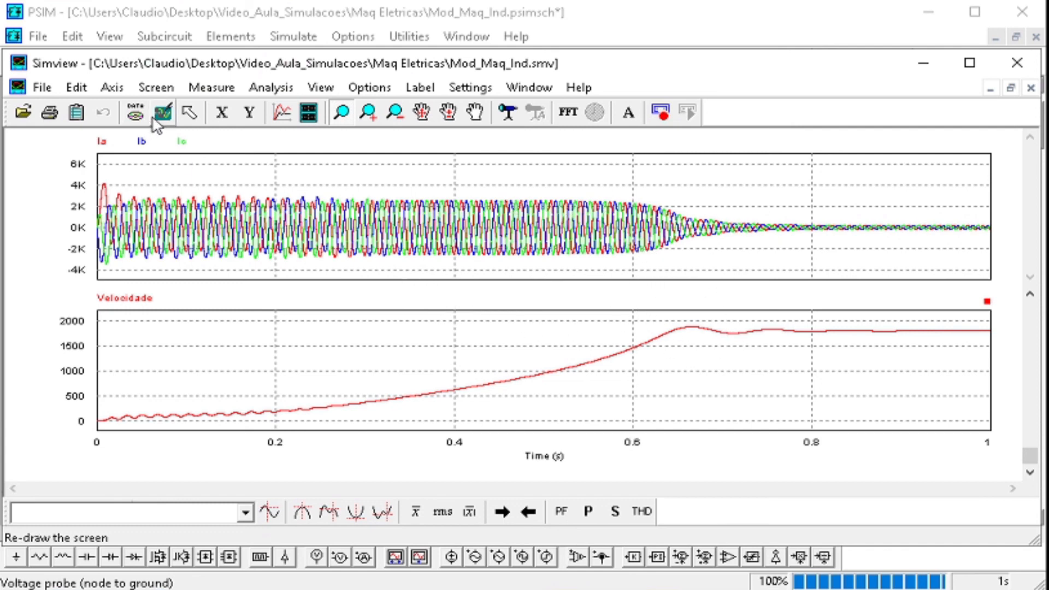
# Step: Examine the steady-state part of the Velocidade curve between about 0.85 and 1 s, and restore the full plot
pyautogui.moveTo(856, 350); pyautogui.dragTo(990, 317)
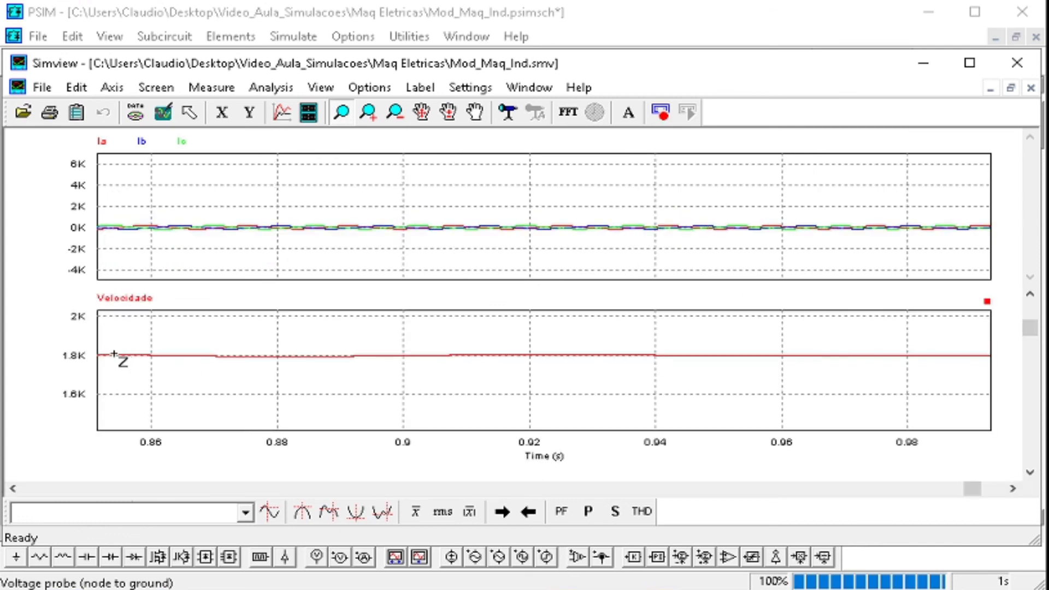
pyautogui.click(163, 112)
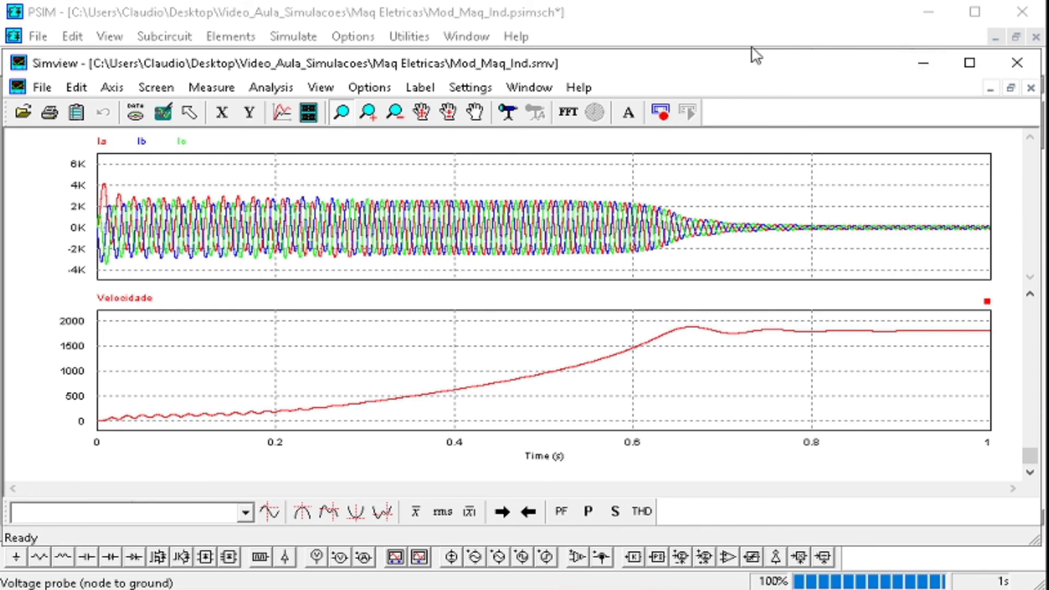
pyautogui.moveTo(728, 57)
pyautogui.mouseDown()
pyautogui.moveTo(736, 36)
pyautogui.moveTo(726, 21)
pyautogui.moveTo(729, 56)
pyautogui.mouseUp()
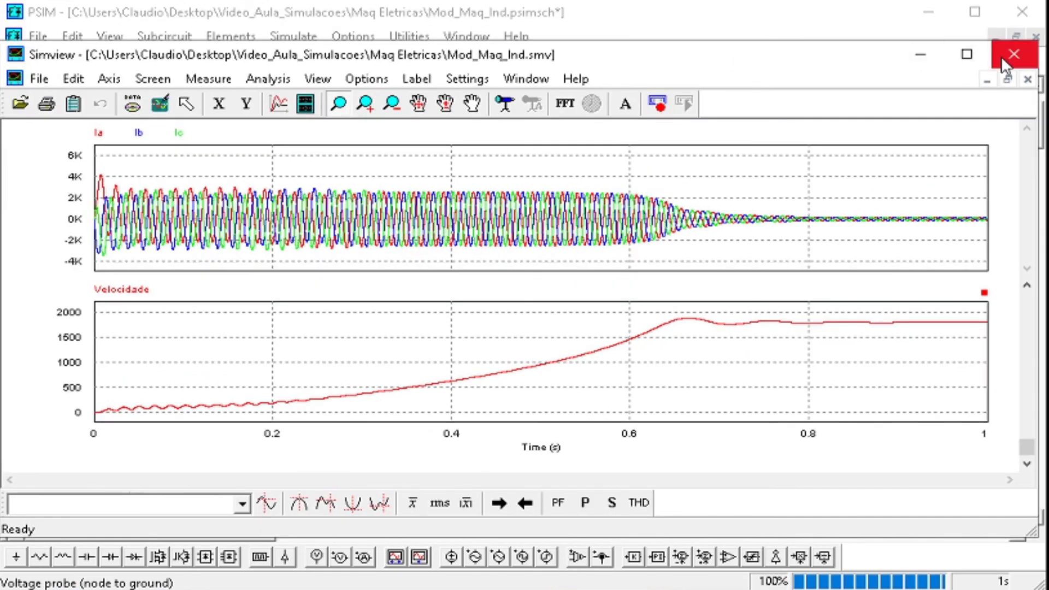